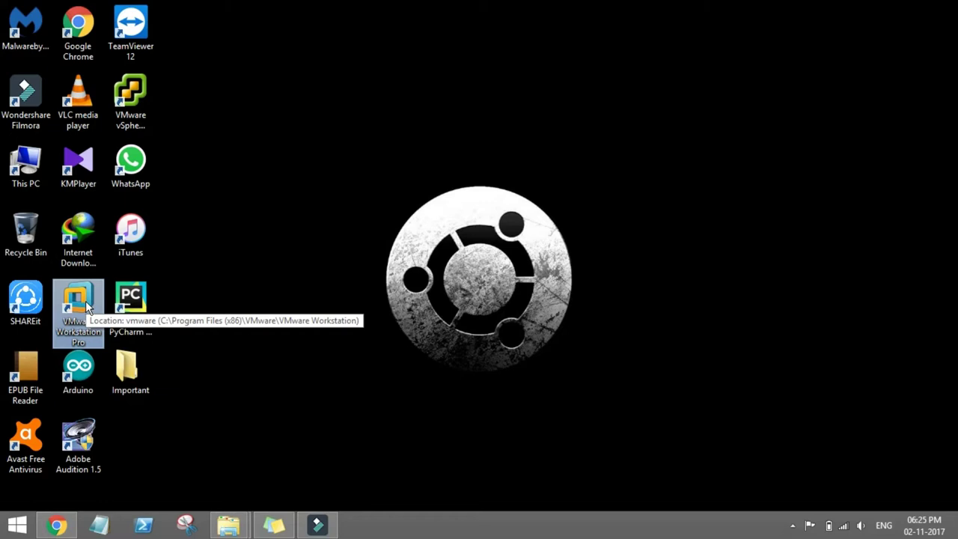
# Launch VMware Workstation Pro from the desktop and maximize its window.
pyautogui.doubleClick(86, 301)
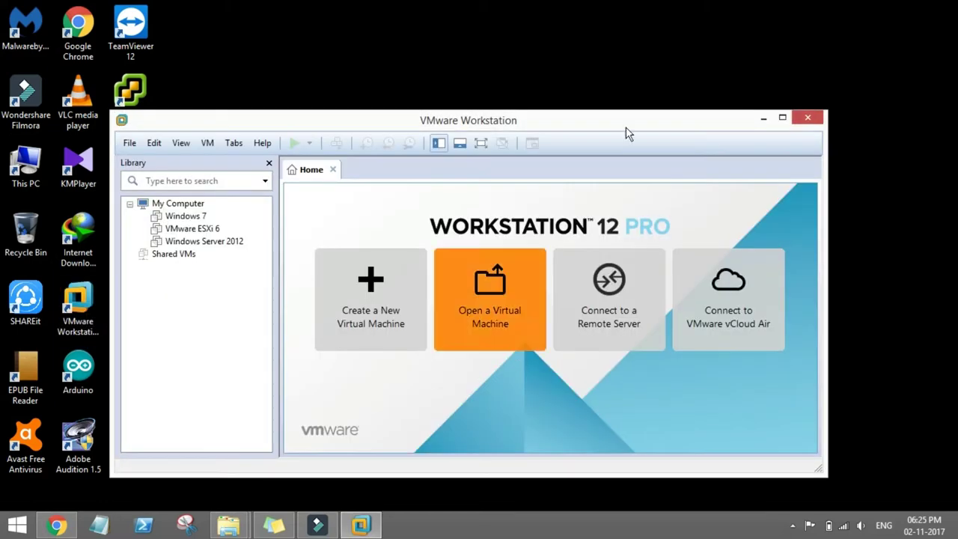
pyautogui.click(782, 118)
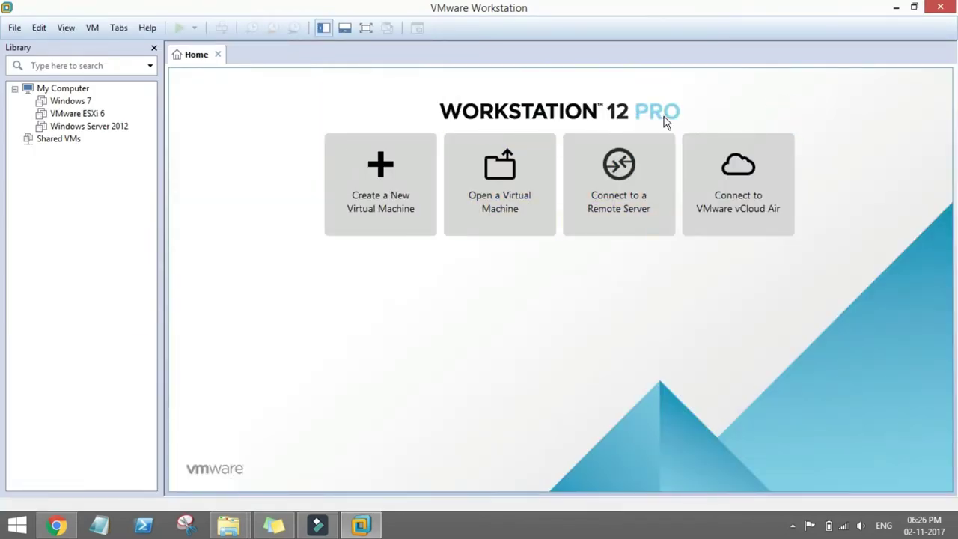
# Switch to Google Chrome and search Google for "vmware workstation".
pyautogui.moveTo(61, 527)
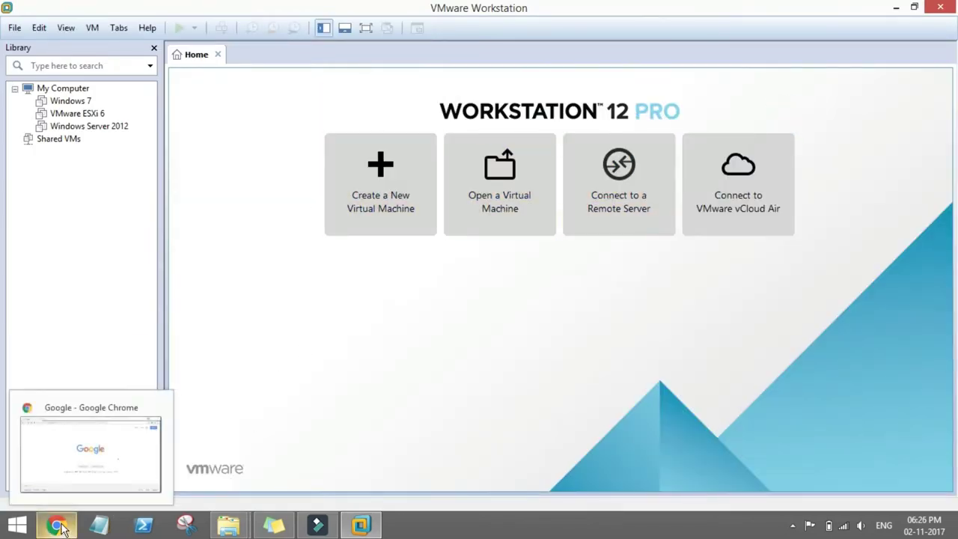
pyautogui.click(77, 443)
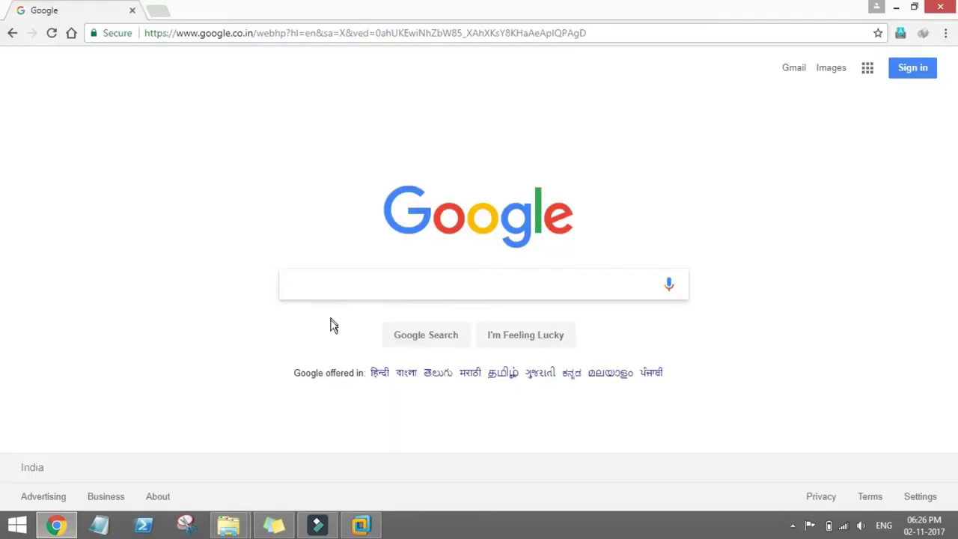
pyautogui.click(328, 290)
pyautogui.write('vmw')
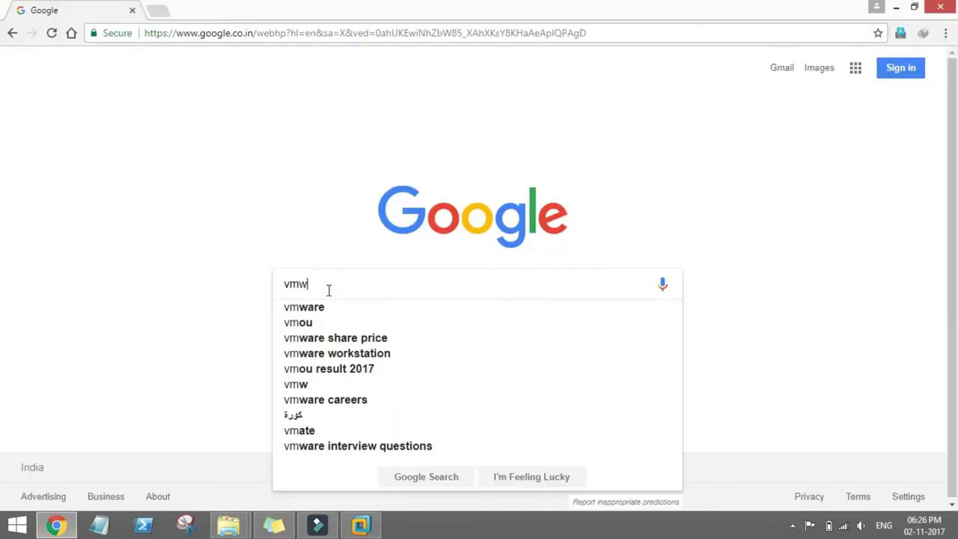
pyautogui.write('are wor')
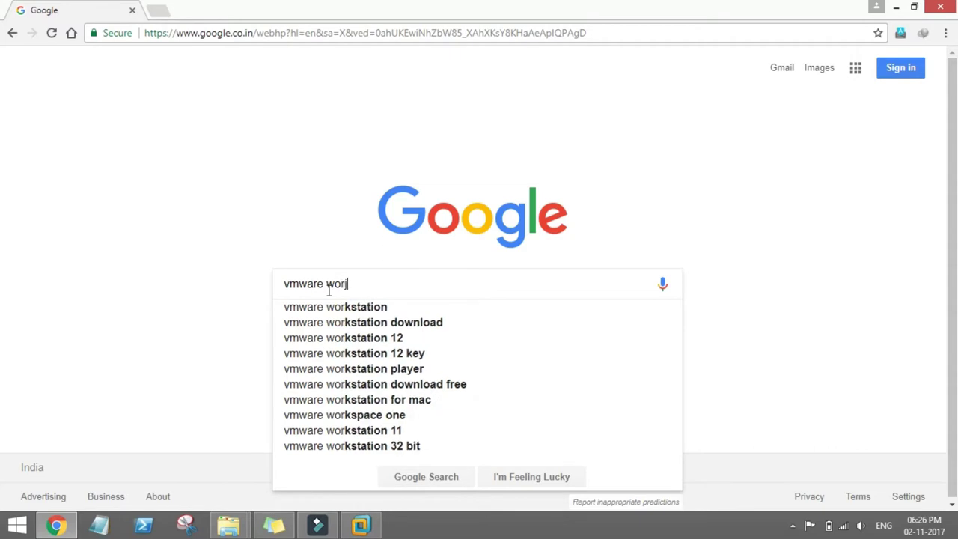
pyautogui.write('ks')
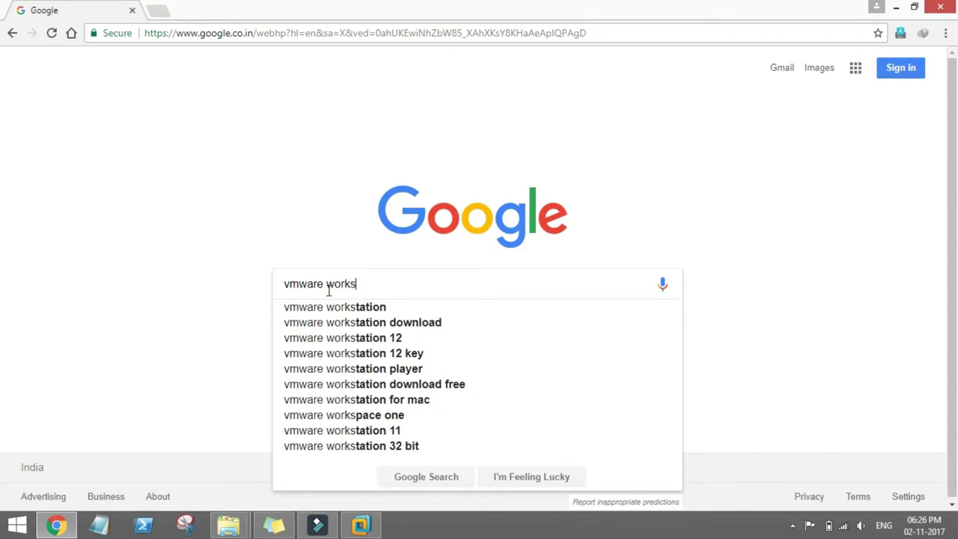
pyautogui.write('tation')
pyautogui.press('Return')
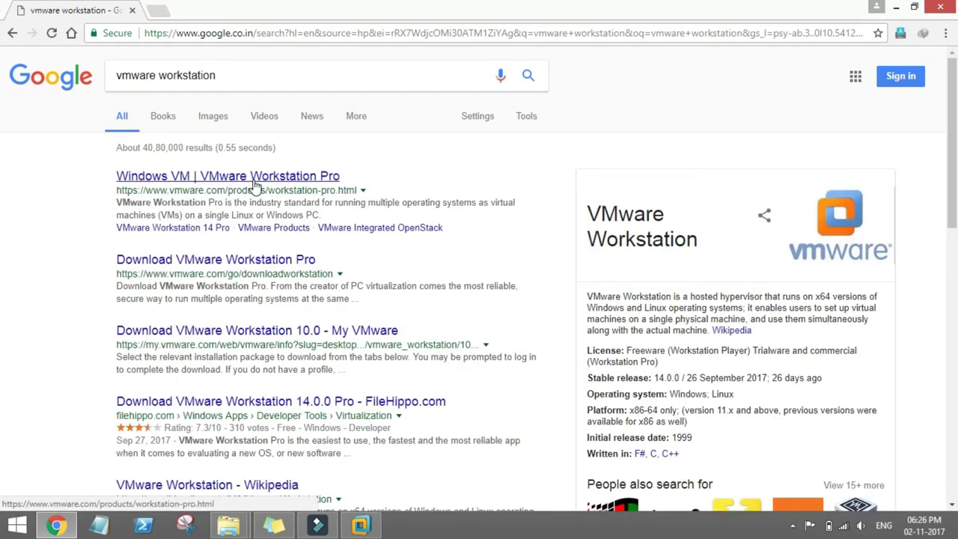
# Open the "Windows VM | VMware Workstation Pro" search result in a new tab and switch to it.
pyautogui.rightClick(253, 185)
pyautogui.click(289, 193)
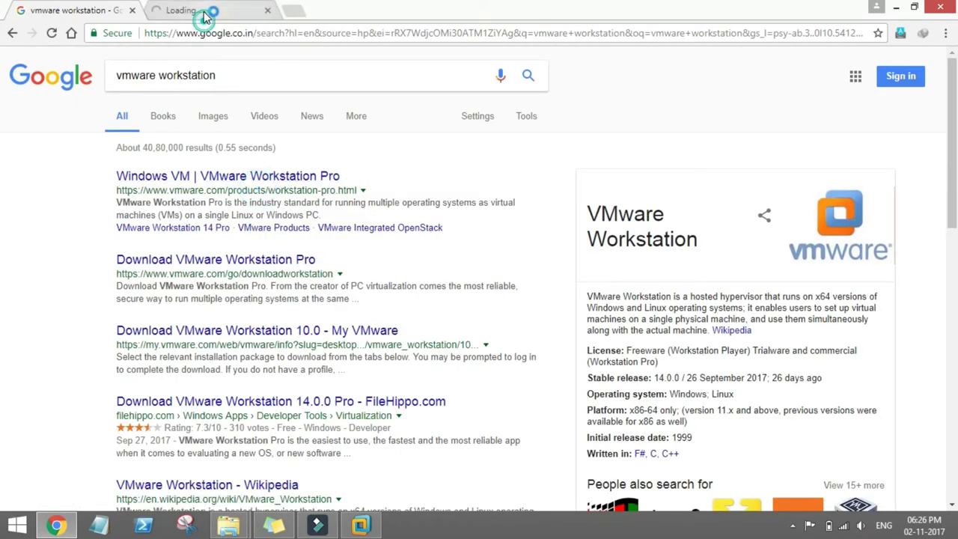
pyautogui.click(206, 17)
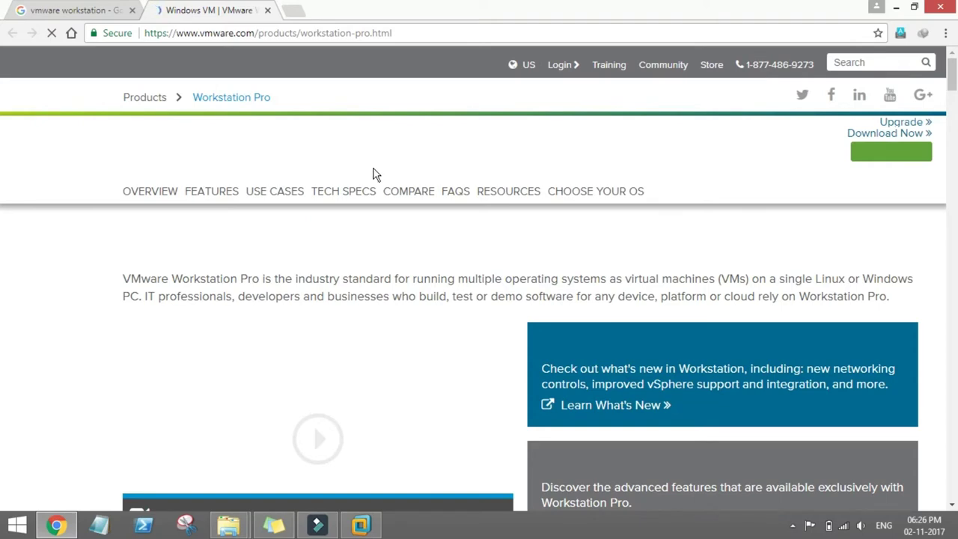
# Start downloading the VMware Workstation 14.0.0 installer from the product page, pause the download and close its window.
pyautogui.scroll(-6, 619, 213)
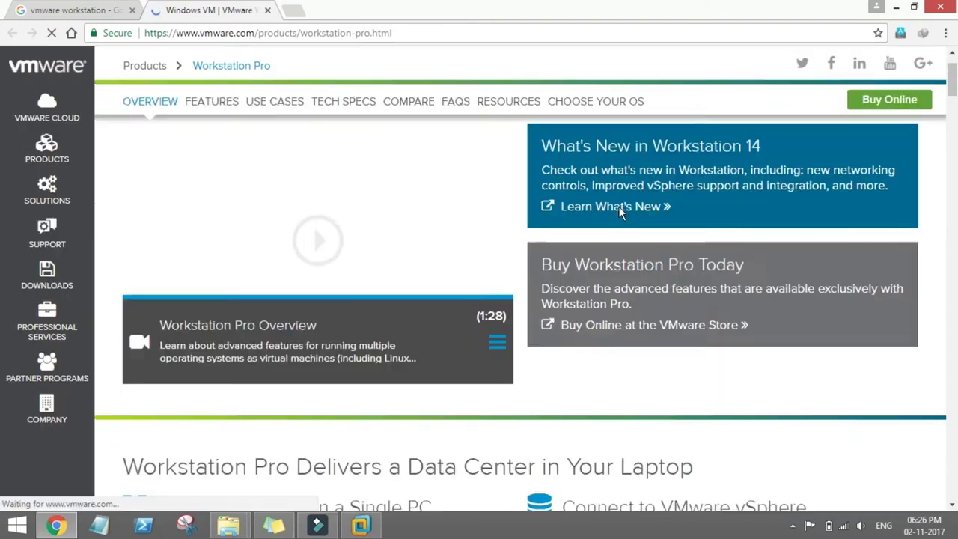
pyautogui.scroll(3, 619, 213)
pyautogui.scroll(3, 619, 213)
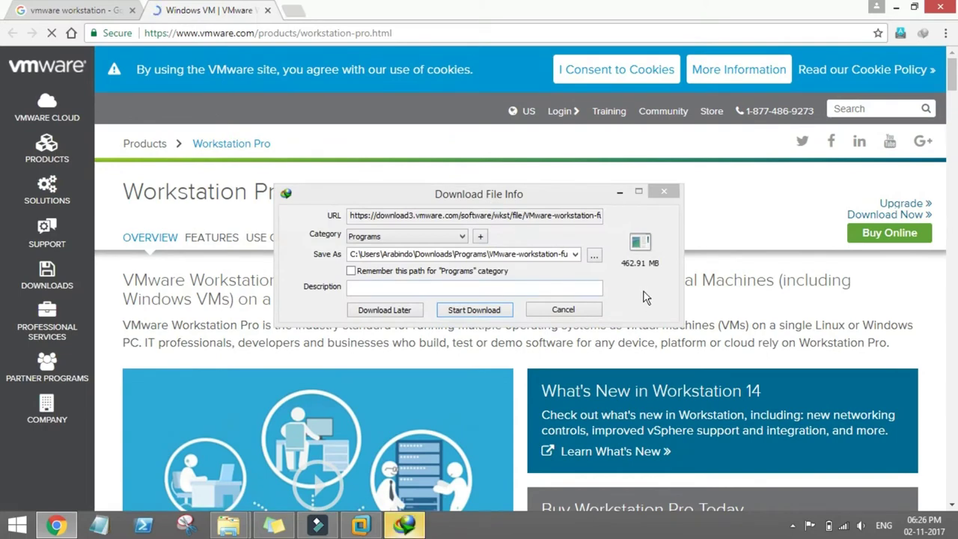
pyautogui.click(492, 313)
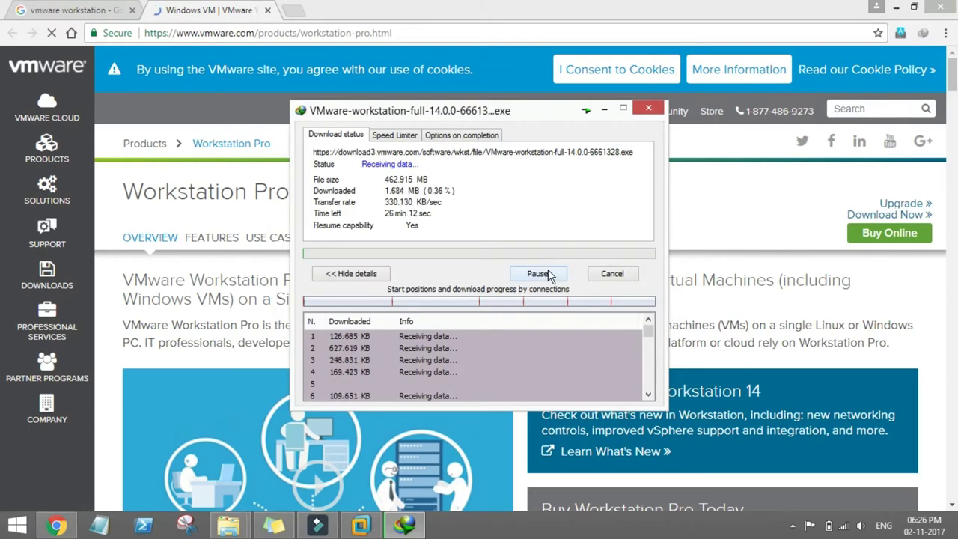
pyautogui.click(545, 275)
pyautogui.click(650, 109)
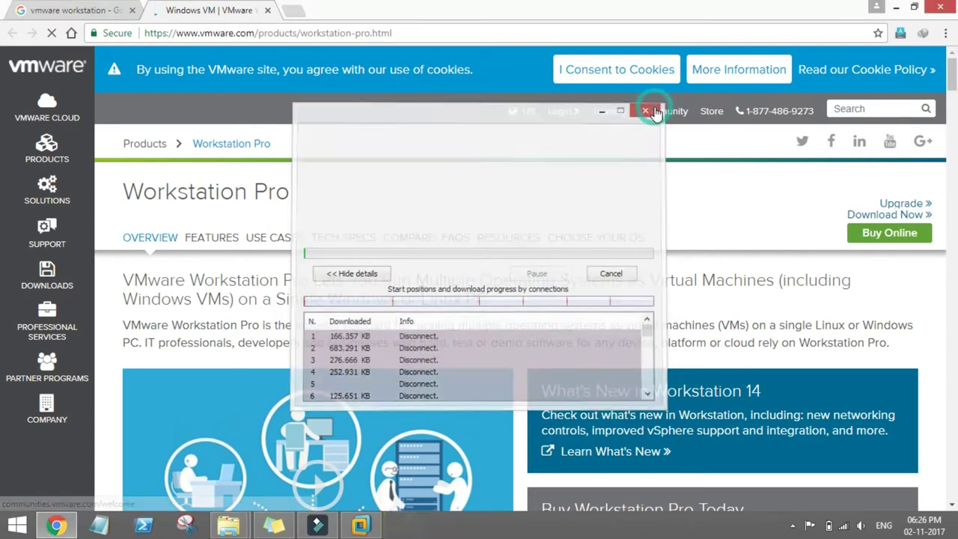
# Minimize Chrome to return to VMware Workstation.
pyautogui.click(103, 11)
pyautogui.click(213, 11)
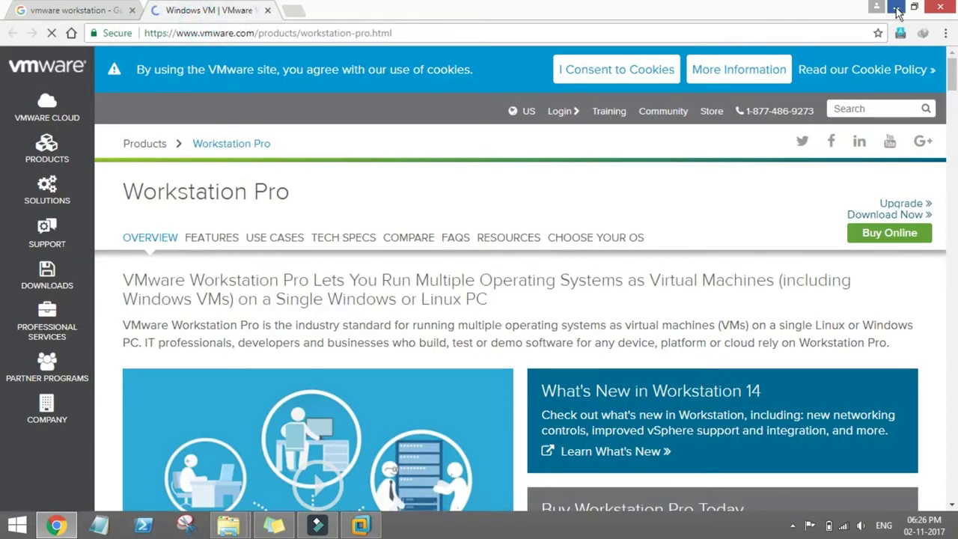
pyautogui.click(895, 6)
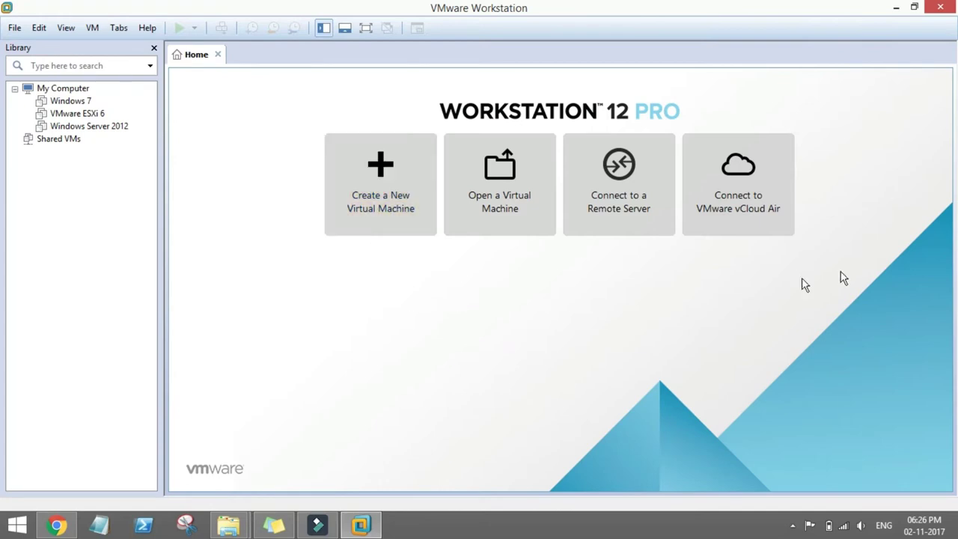
# Start a new virtual machine with the Custom (advanced) configuration and Workstation 12.0 hardware compatibility.
pyautogui.click(381, 187)
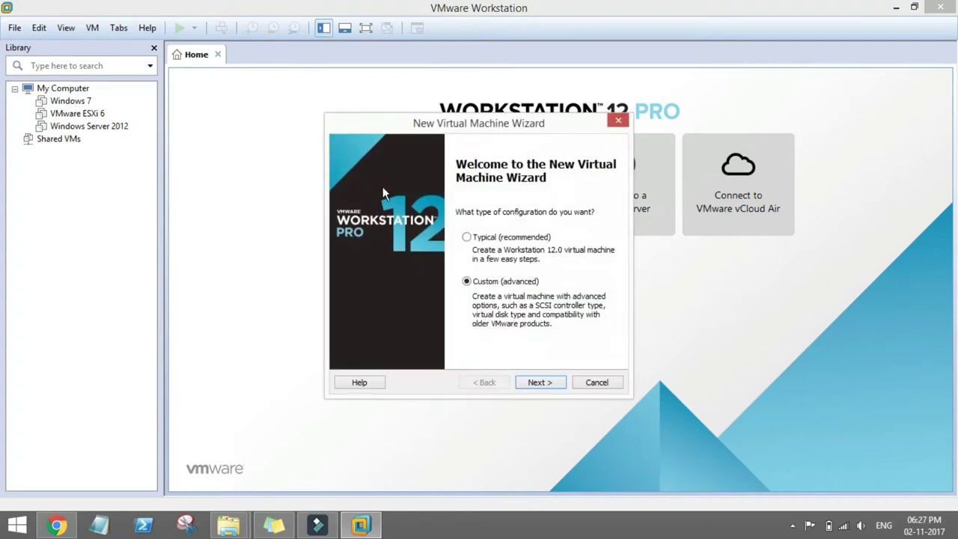
pyautogui.click(539, 382)
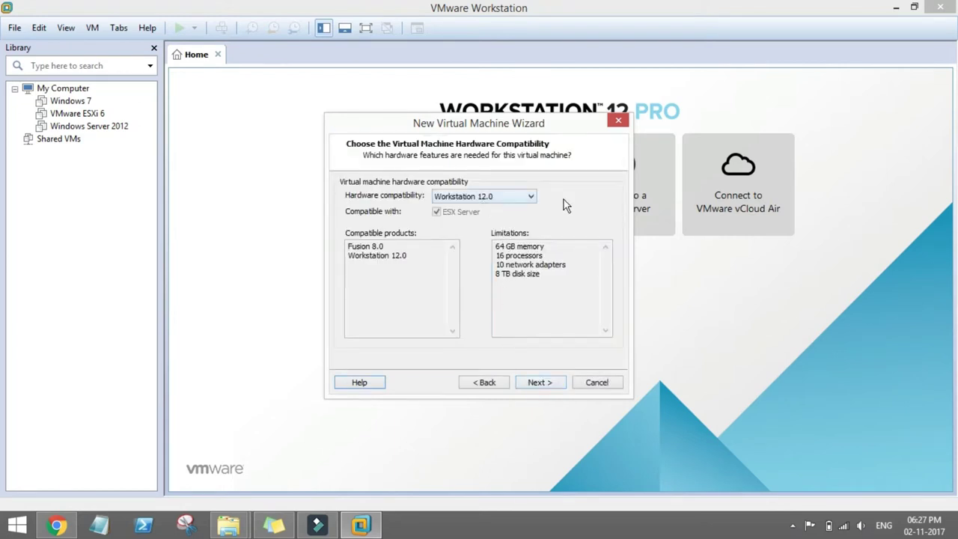
pyautogui.click(539, 382)
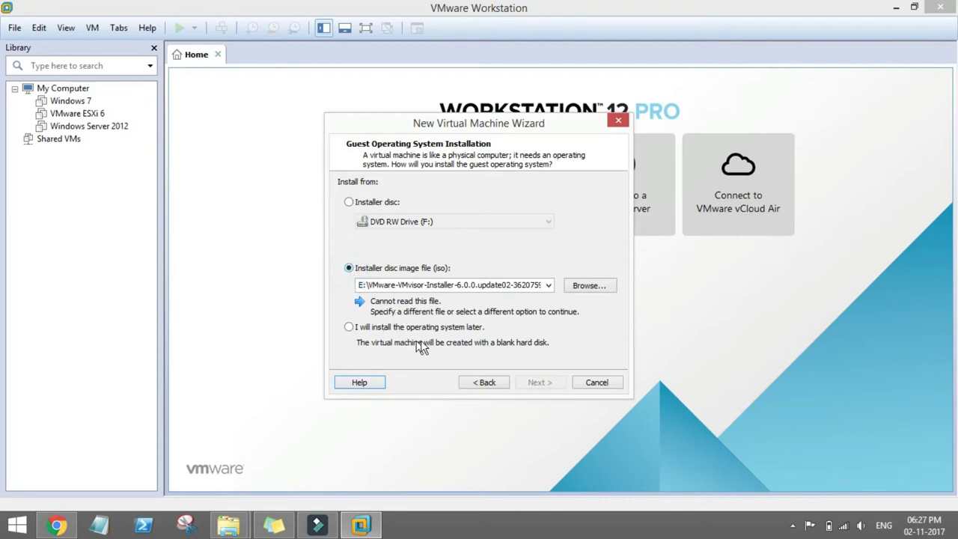
# Choose "Windows Server 2012 r2 Evaluation Version.ISO" on Local Disk (D:) as the installer disc image and continue to the naming page.
pyautogui.click(591, 286)
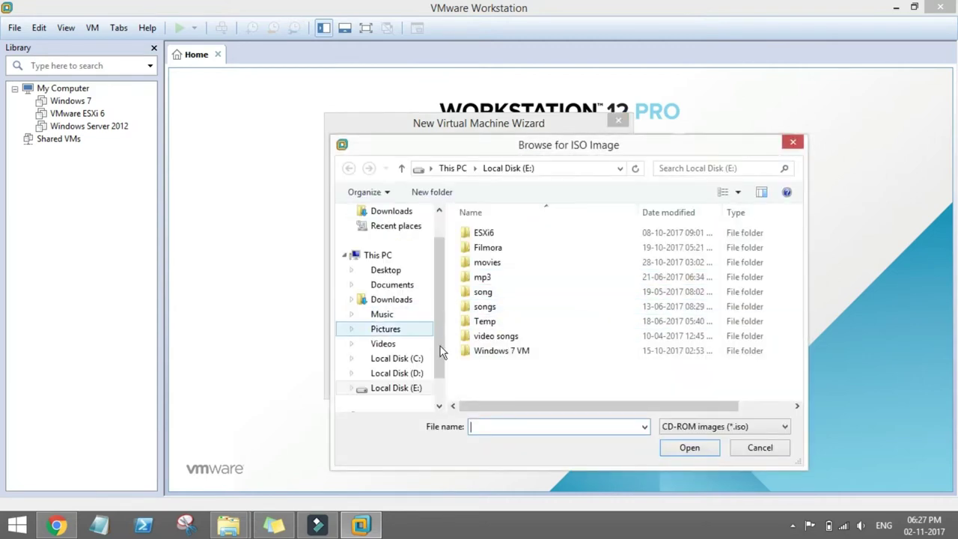
pyautogui.click(414, 377)
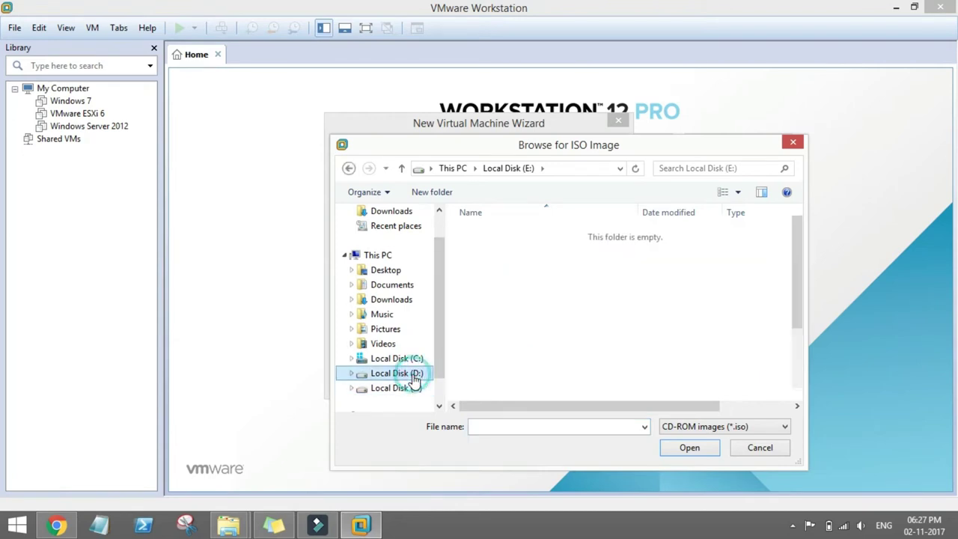
pyautogui.scroll(-2, 797, 255)
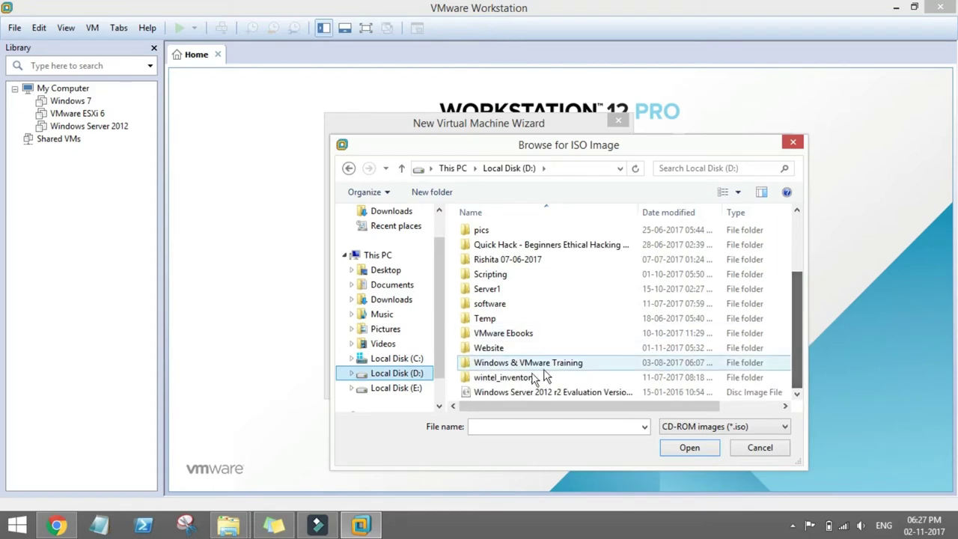
pyautogui.click(537, 393)
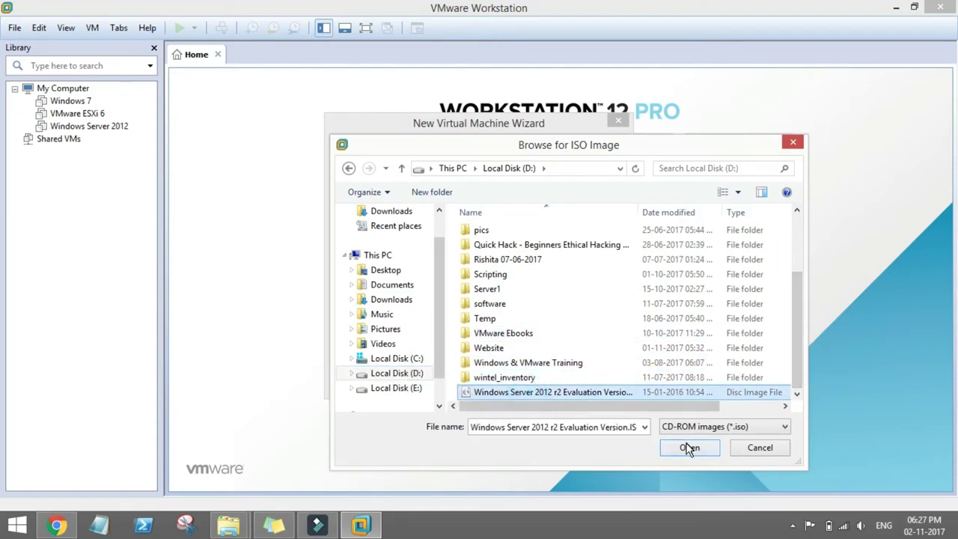
pyautogui.click(375, 388)
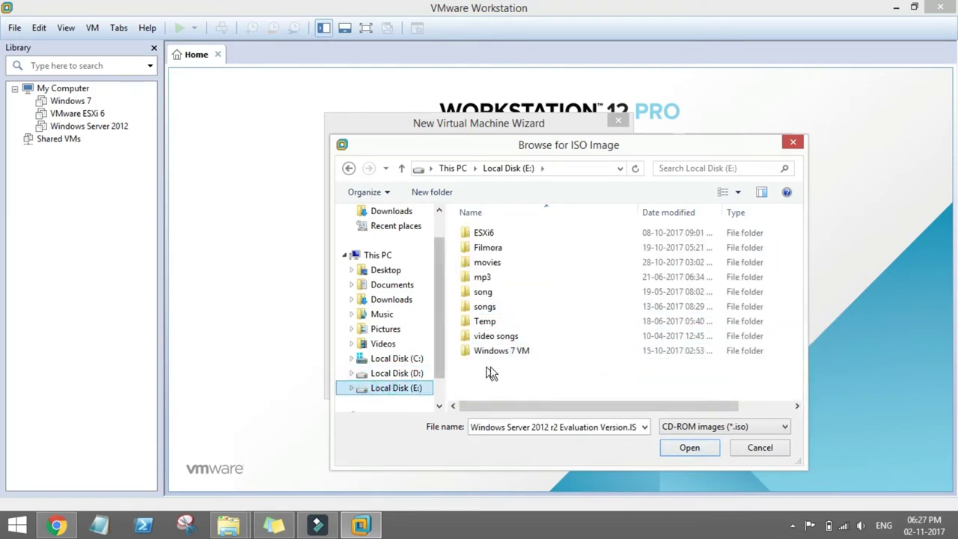
pyautogui.click(397, 373)
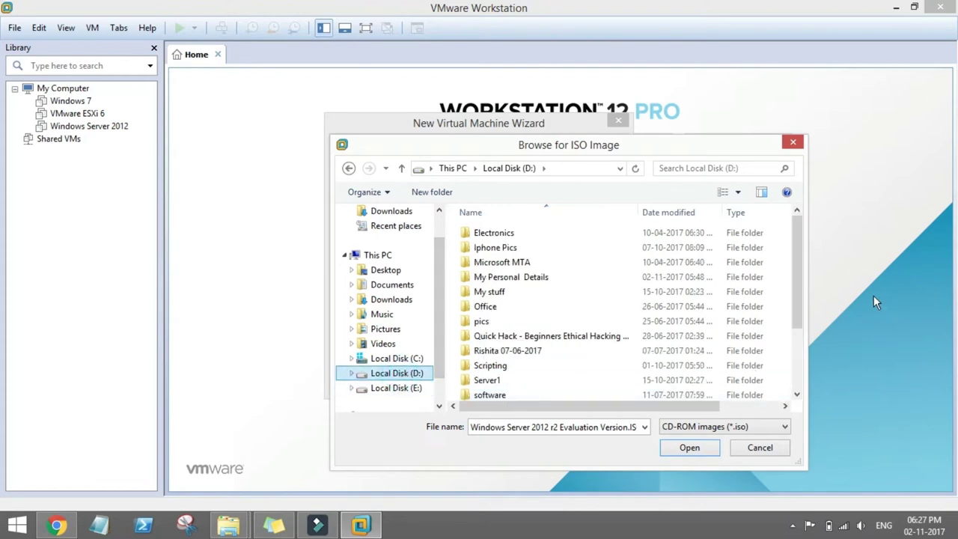
pyautogui.scroll(-2, 804, 336)
pyautogui.click(581, 392)
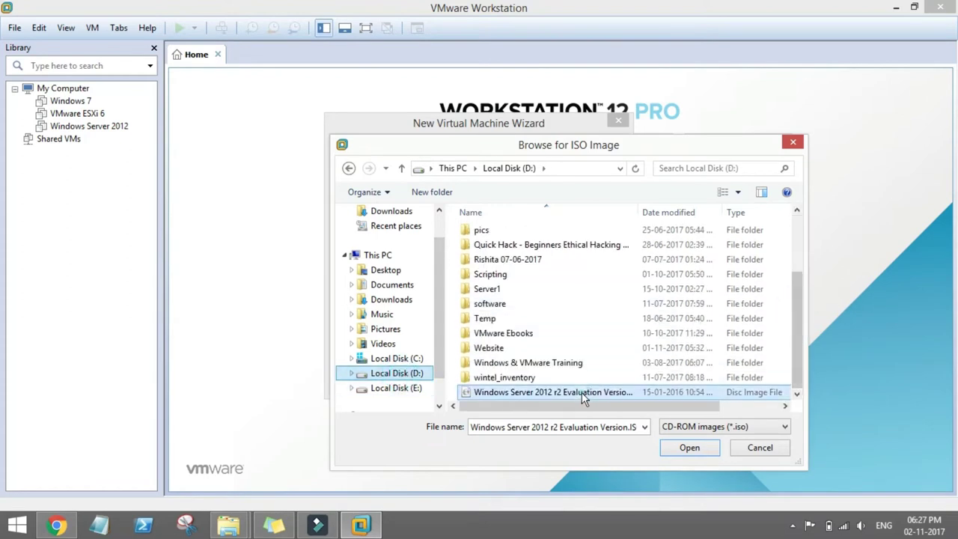
pyautogui.click(688, 447)
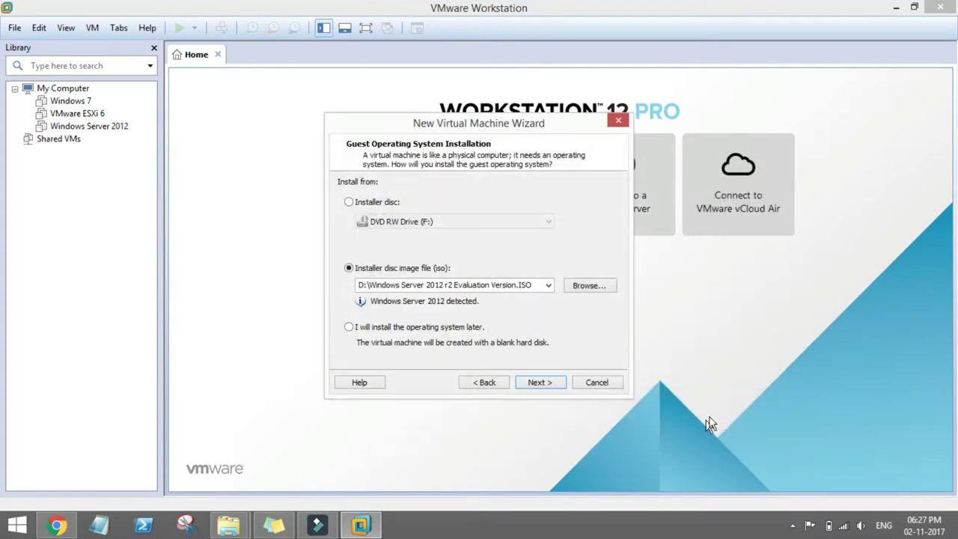
pyautogui.click(537, 383)
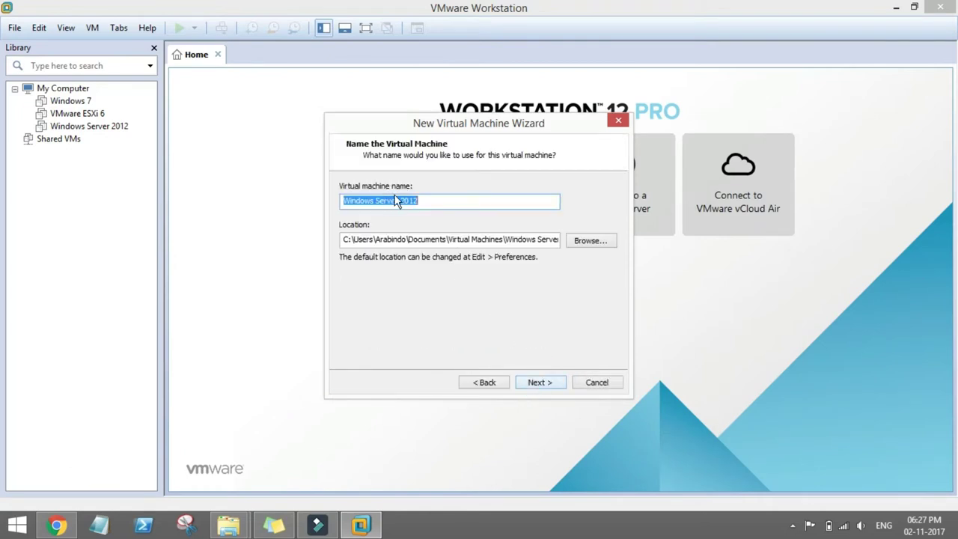
# Keep the name Windows Server 2012, browse for the virtual machine's location and make a new folder under Documents.
pyautogui.click(451, 199)
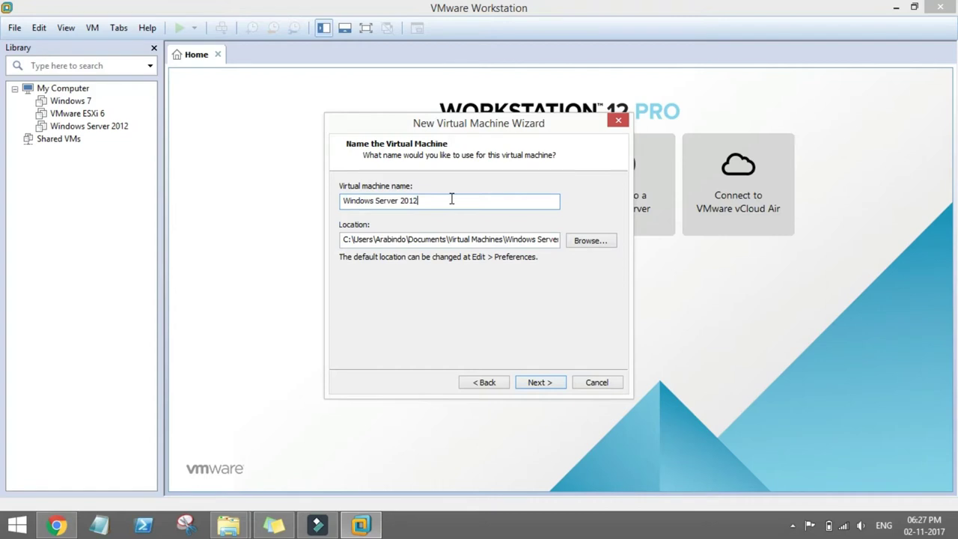
pyautogui.click(582, 242)
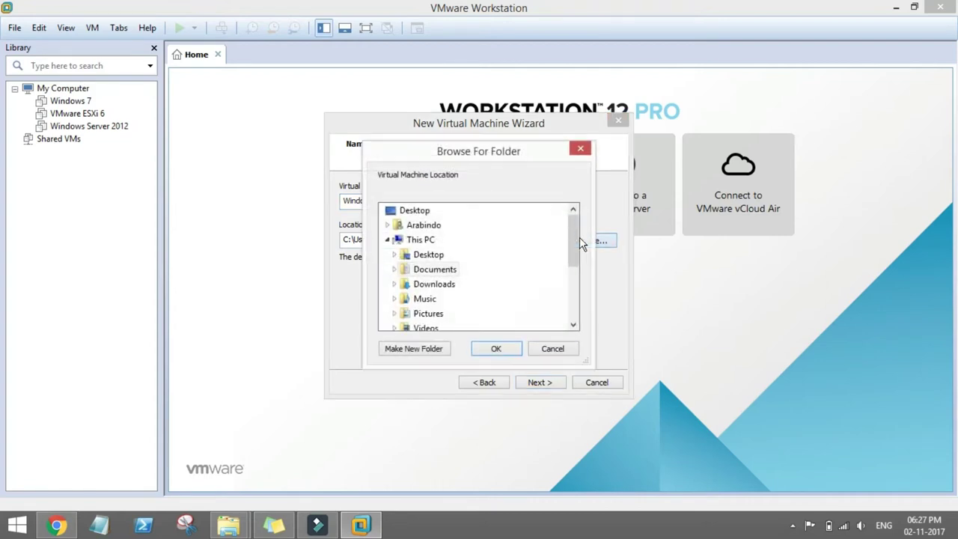
pyautogui.moveTo(573, 247); pyautogui.dragTo(573, 297)
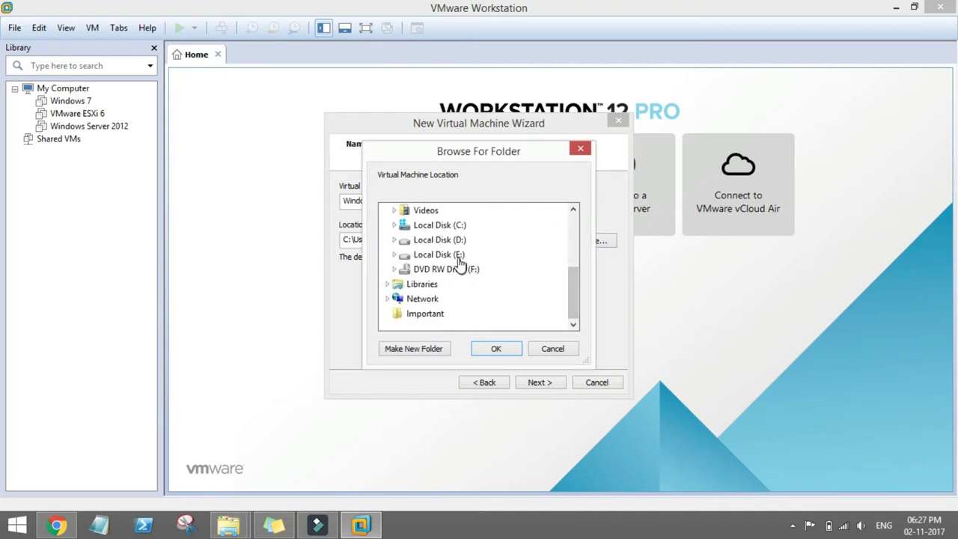
pyautogui.click(395, 256)
pyautogui.moveTo(569, 271)
pyautogui.mouseDown()
pyautogui.moveTo(573, 325)
pyautogui.moveTo(570, 256)
pyautogui.mouseUp()
pyautogui.click(427, 347)
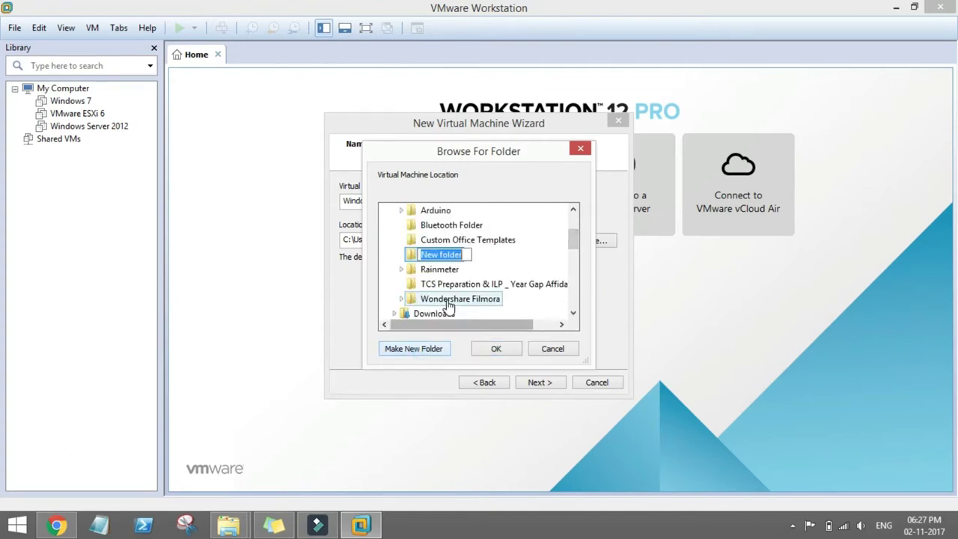
pyautogui.press('Return')
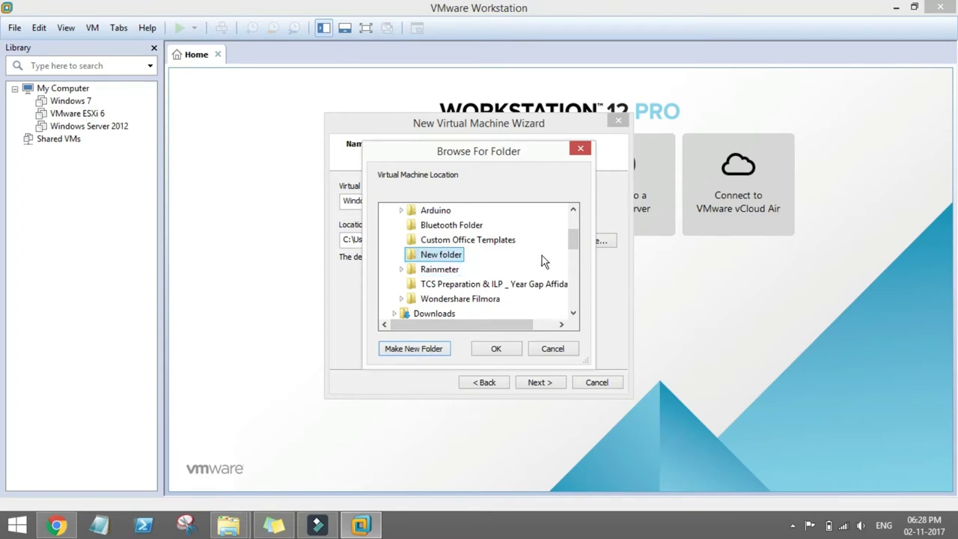
# Make a folder named 2012 Server on Local Disk (E:), set it as the virtual machine's location and continue.
pyautogui.moveTo(576, 238); pyautogui.dragTo(576, 298)
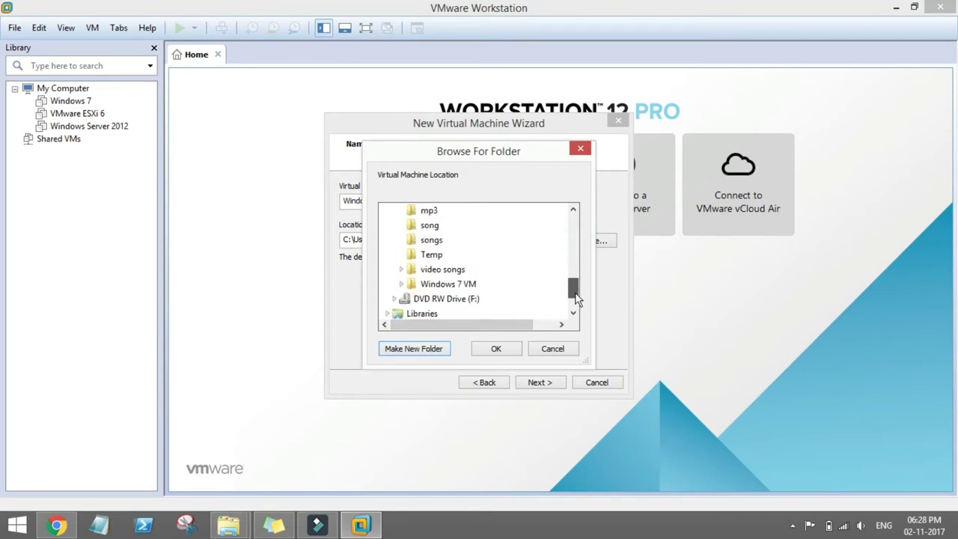
pyautogui.click(573, 211)
pyautogui.click(573, 211)
pyautogui.click(573, 211)
pyautogui.click(573, 211)
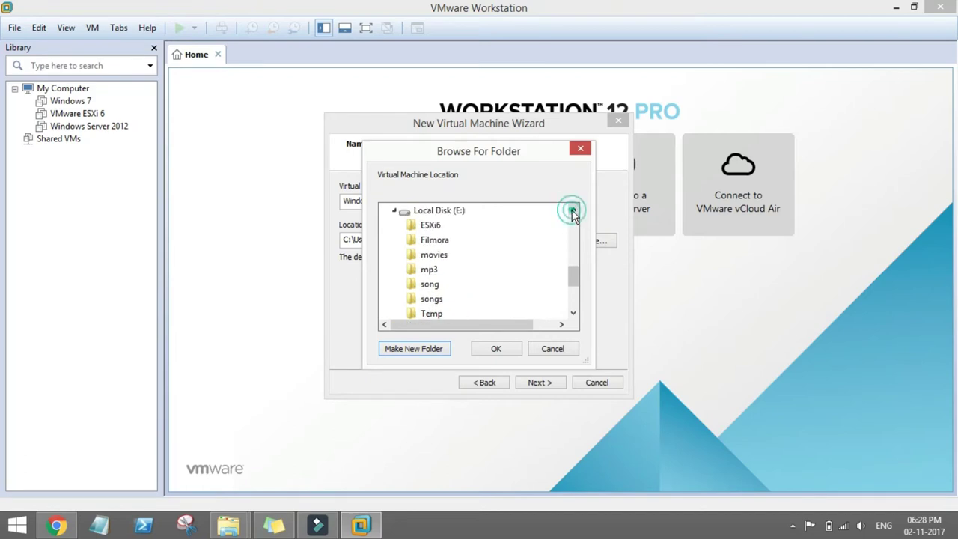
pyautogui.click(439, 211)
pyautogui.click(424, 351)
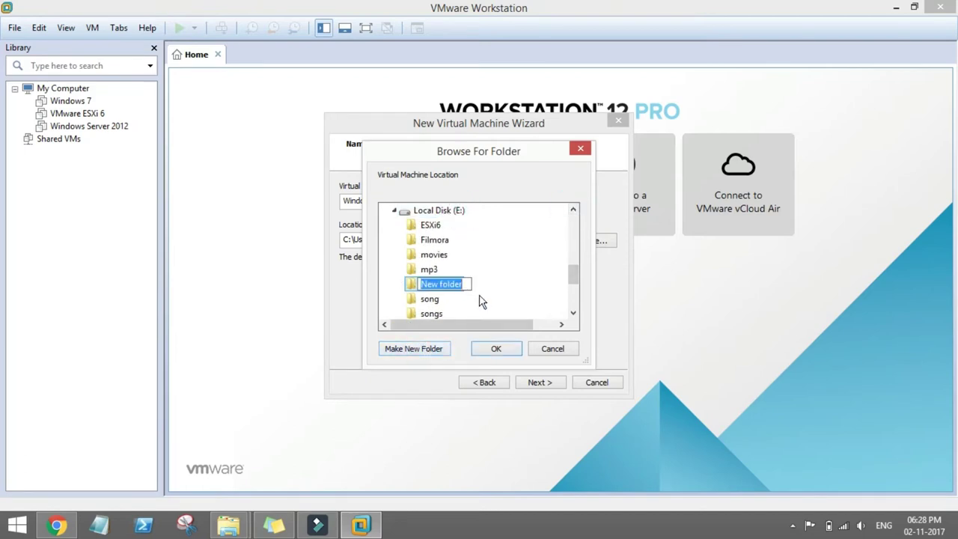
pyautogui.write('2012')
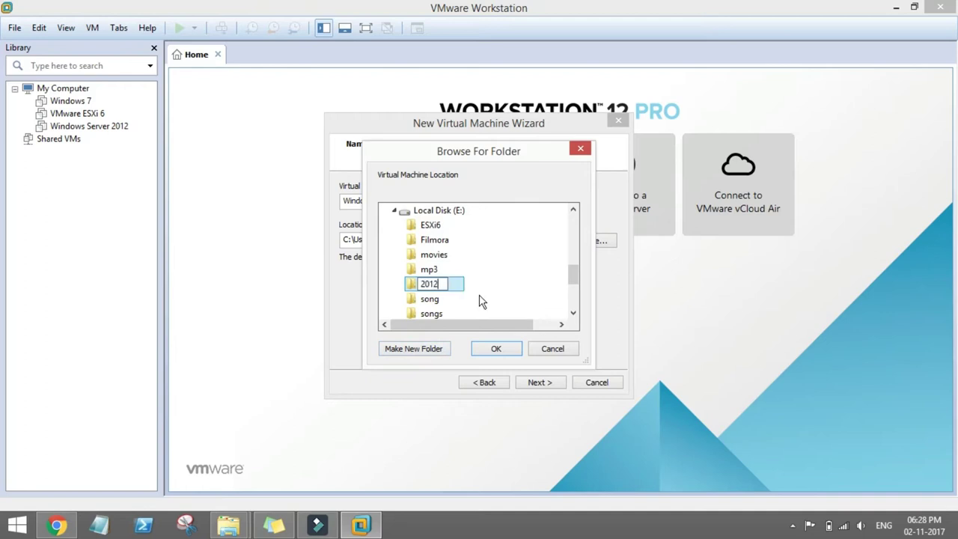
pyautogui.write(' Server')
pyautogui.click(492, 348)
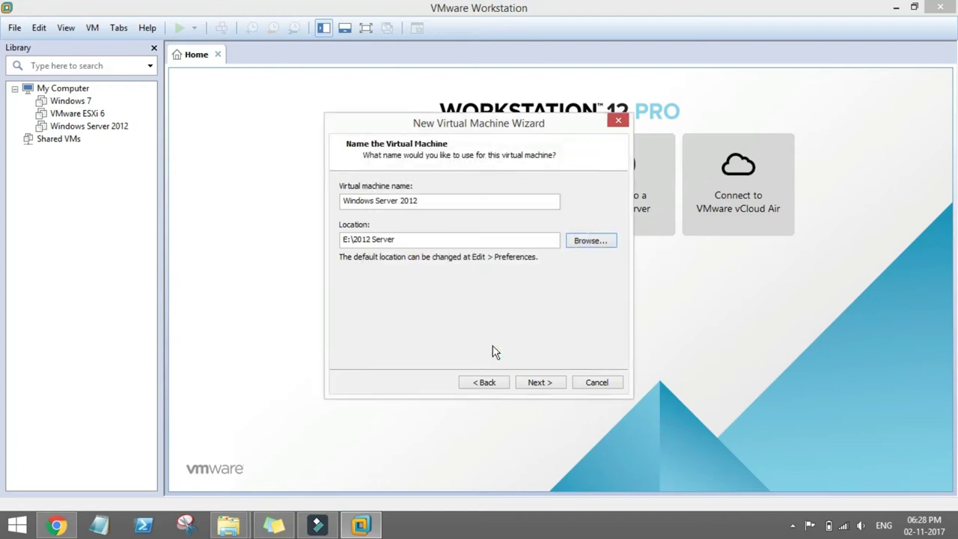
pyautogui.click(540, 382)
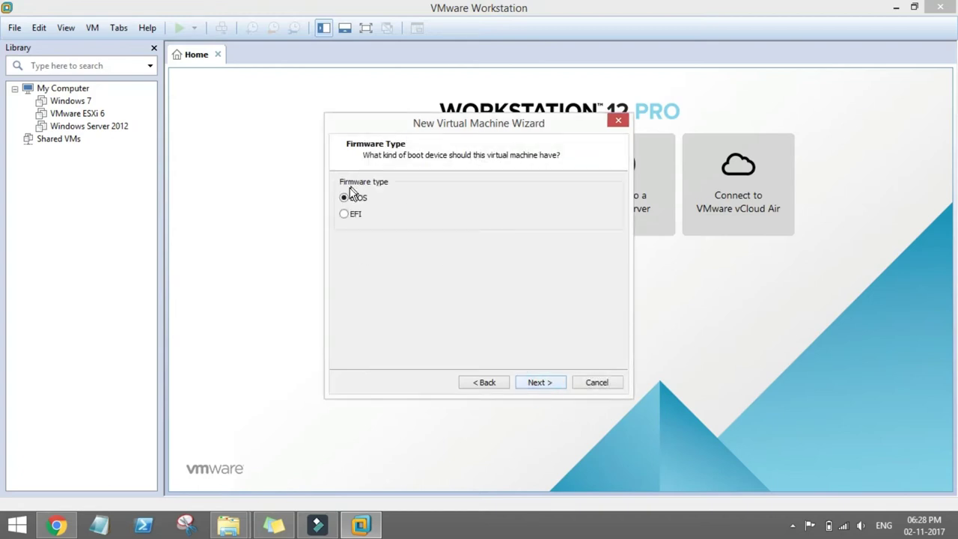
# Keep BIOS firmware, one processor with one core and 2048 MB of memory for the virtual machine.
pyautogui.click(540, 383)
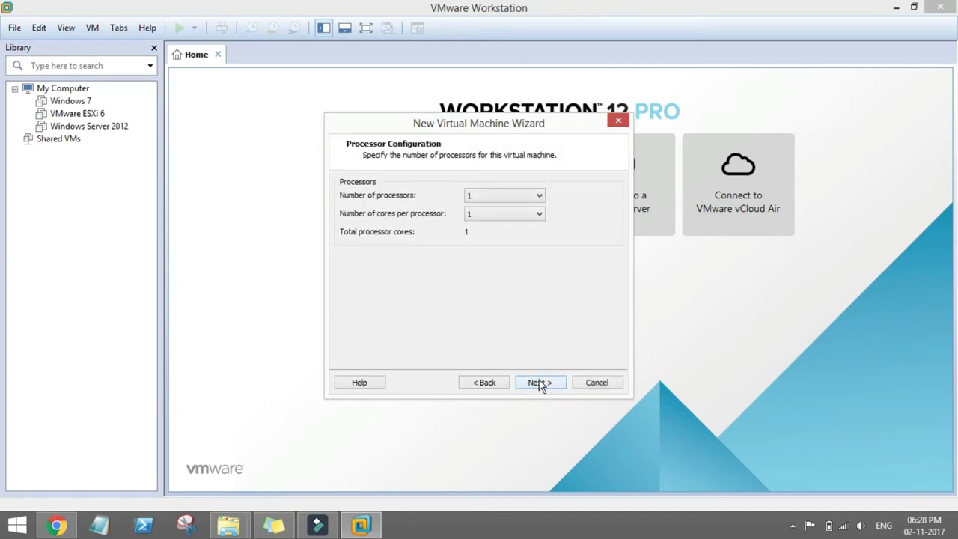
pyautogui.click(540, 383)
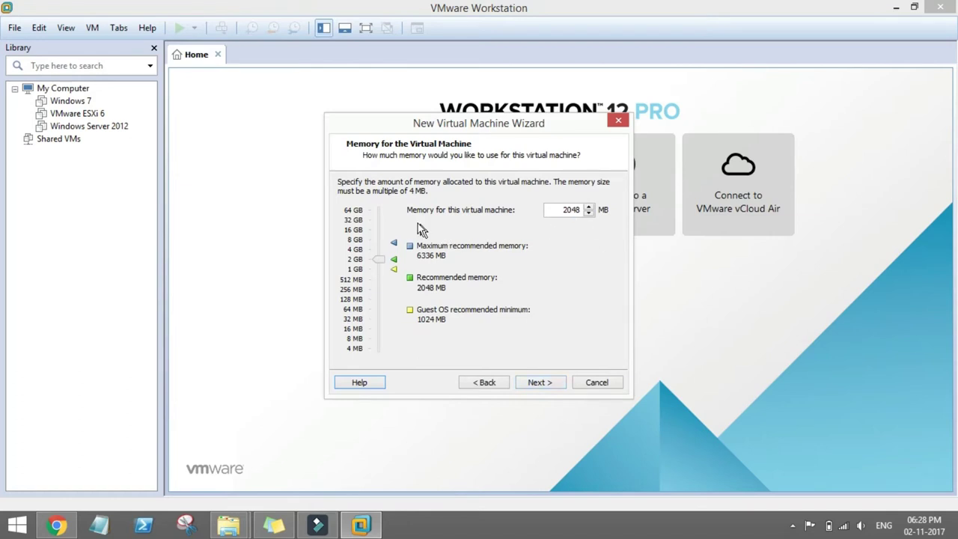
pyautogui.click(537, 385)
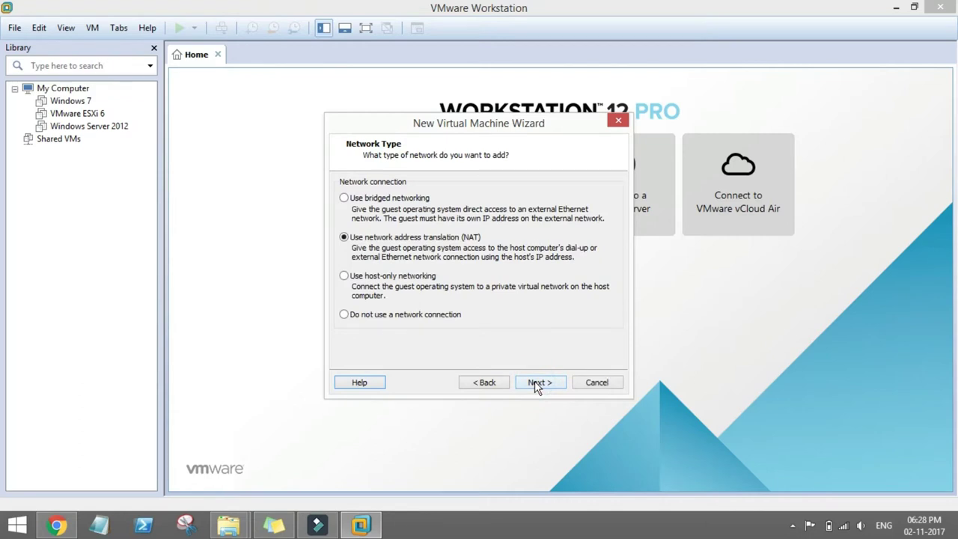
# Accept NAT networking, the LSI Logic SAS controller and the SCSI disk type.
pyautogui.click(537, 384)
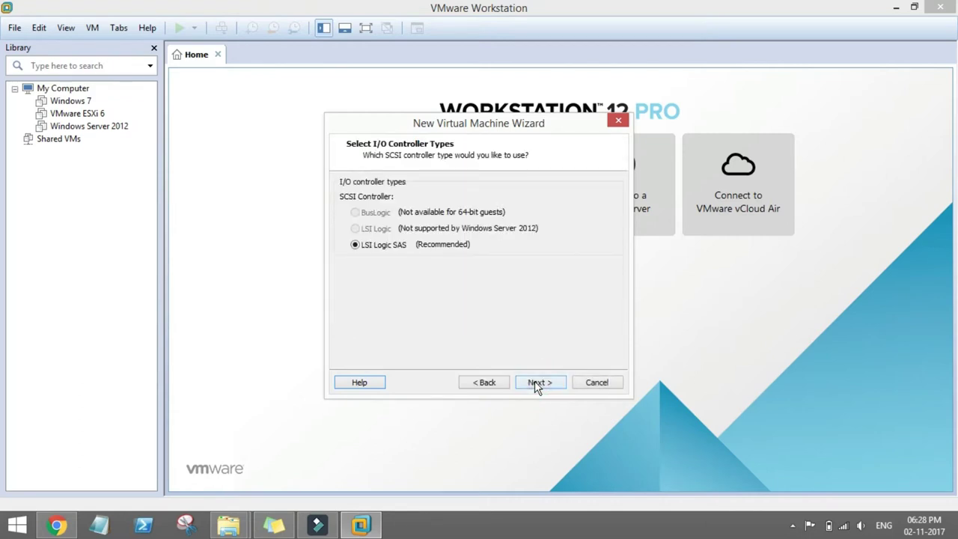
pyautogui.click(538, 383)
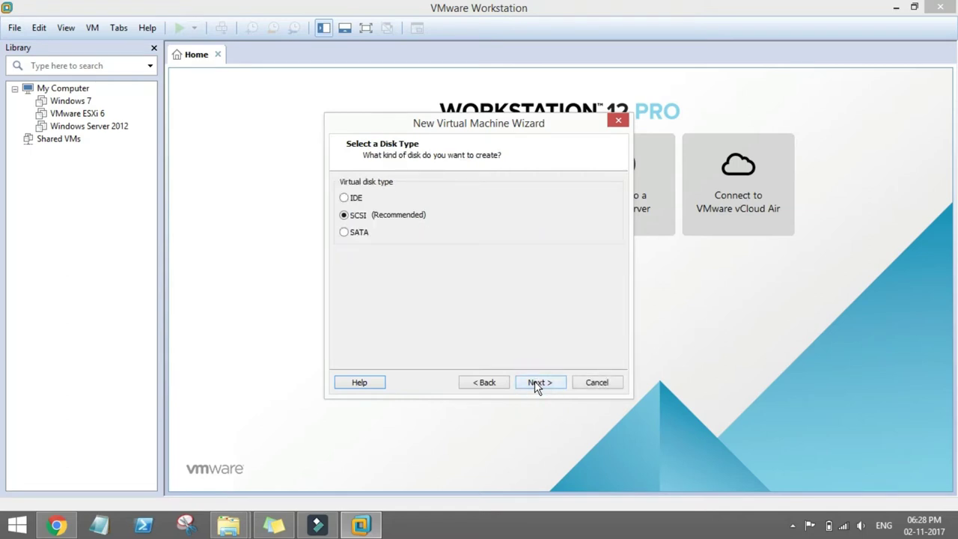
pyautogui.click(537, 385)
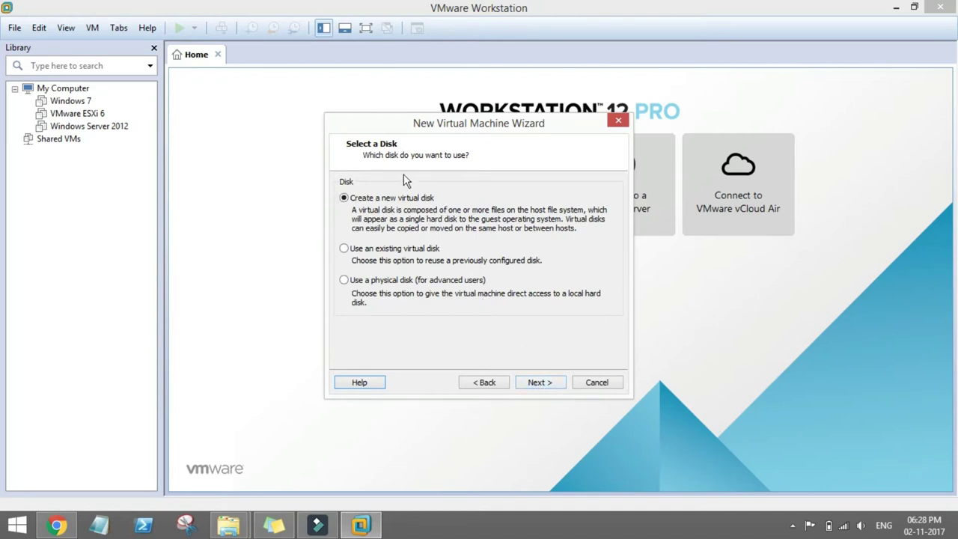
# Create a new virtual disk with a maximum size of 40 GB, split into multiple files.
pyautogui.click(548, 385)
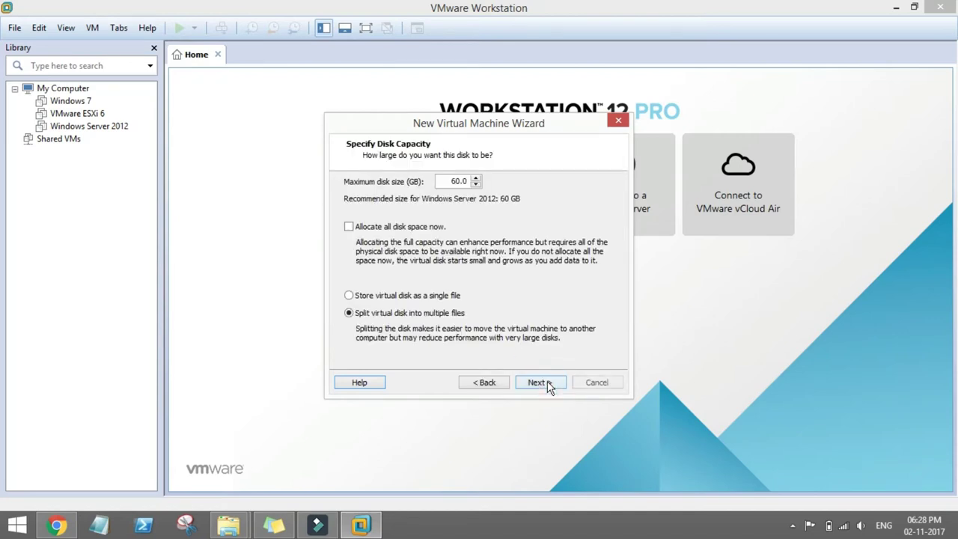
pyautogui.click(456, 184)
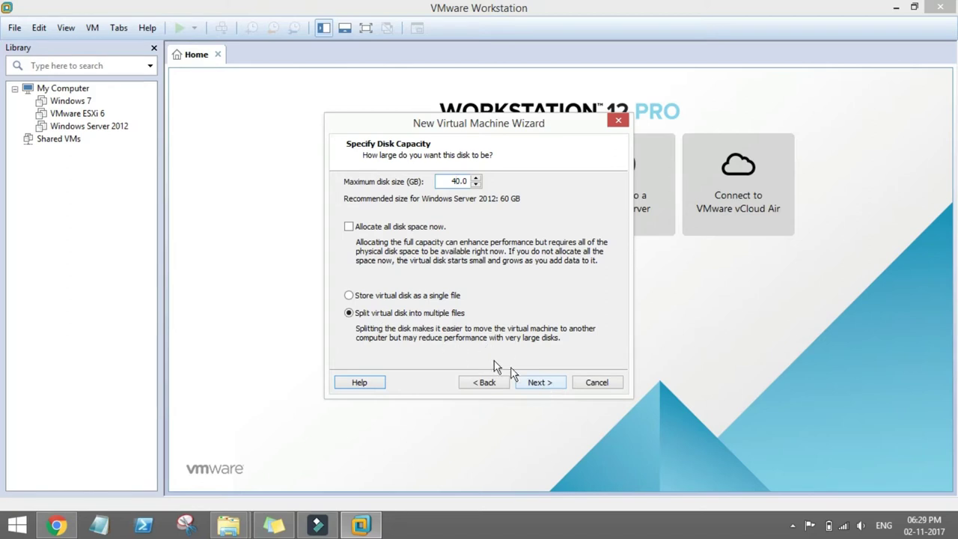
pyautogui.click(534, 382)
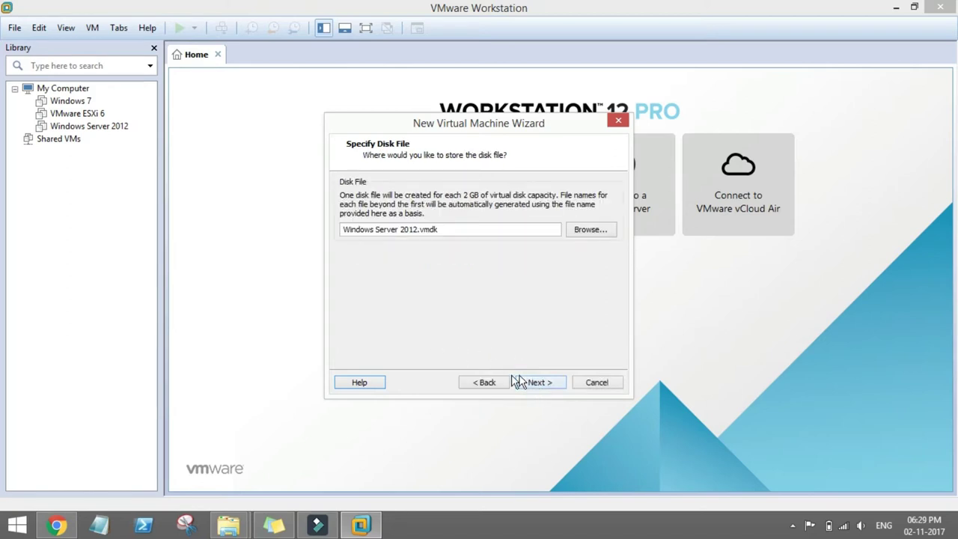
# Store the disk file Windows Server 2012.vmdk in the 2012 Server folder on Local Disk (E:) and continue to the summary.
pyautogui.click(588, 229)
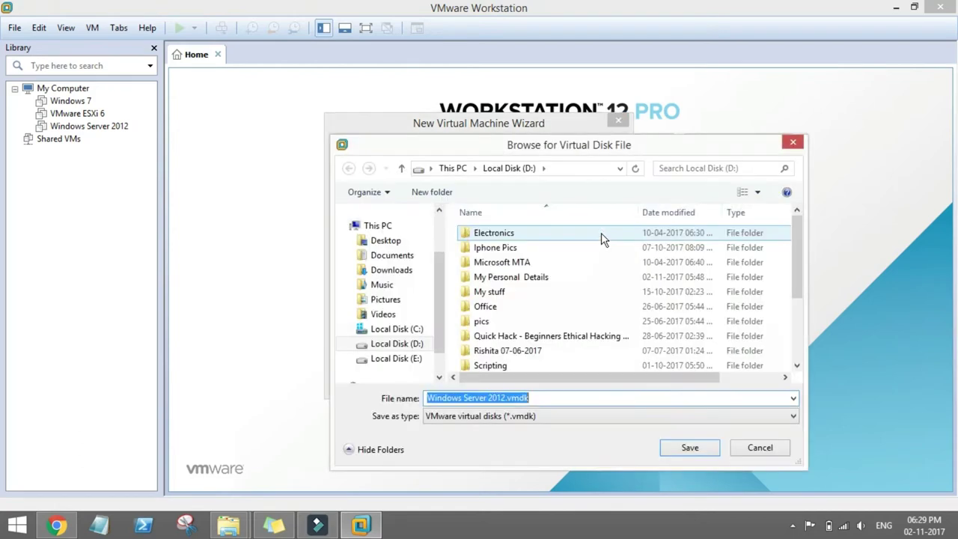
pyautogui.moveTo(796, 262); pyautogui.dragTo(815, 396)
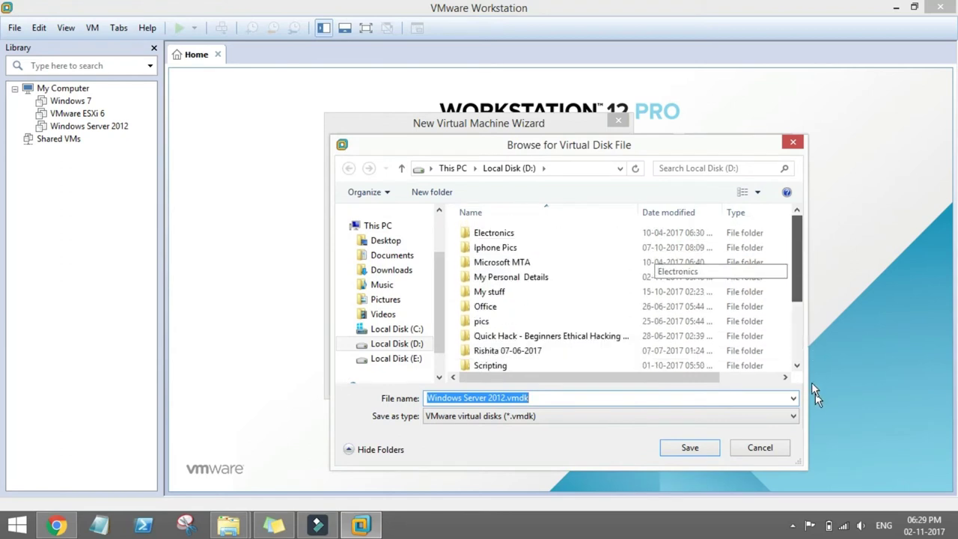
pyautogui.click(396, 359)
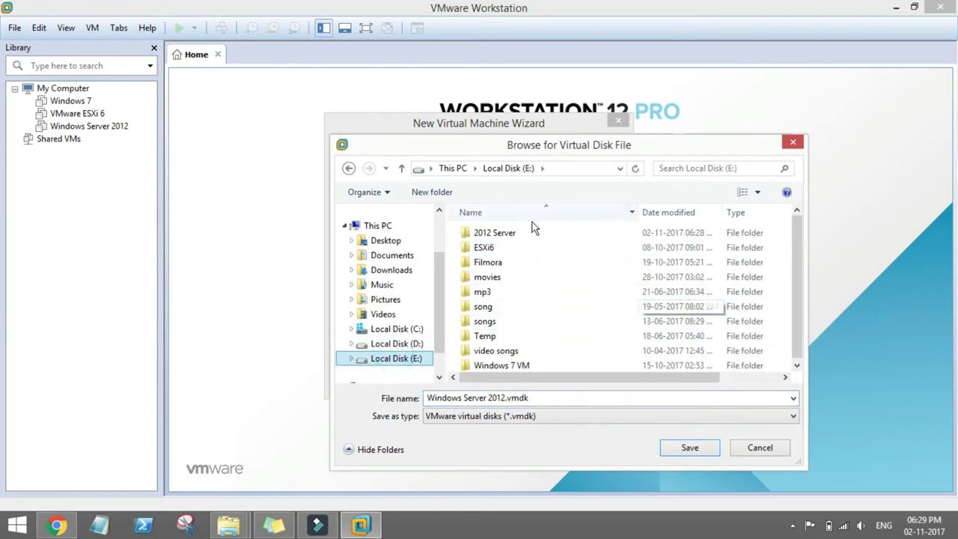
pyautogui.click(510, 232)
pyautogui.click(687, 451)
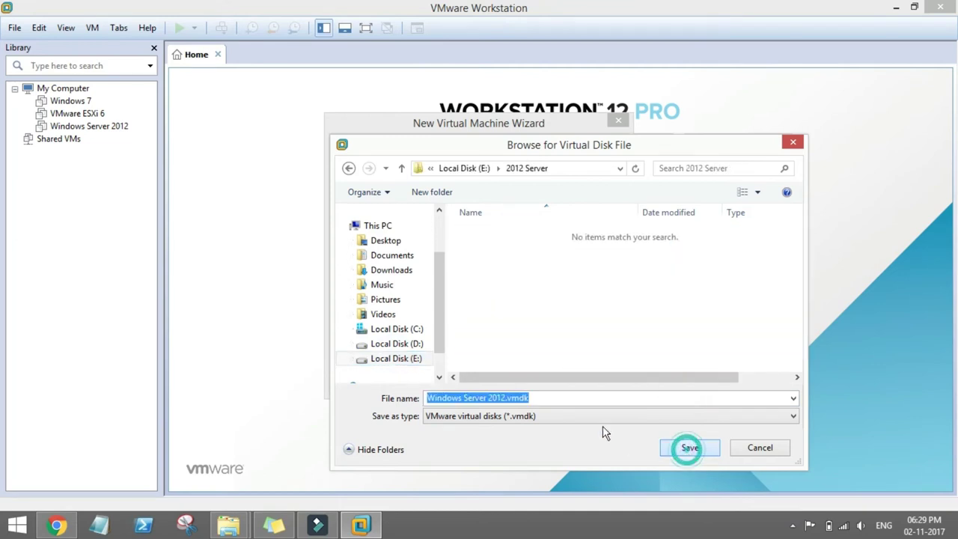
pyautogui.click(689, 449)
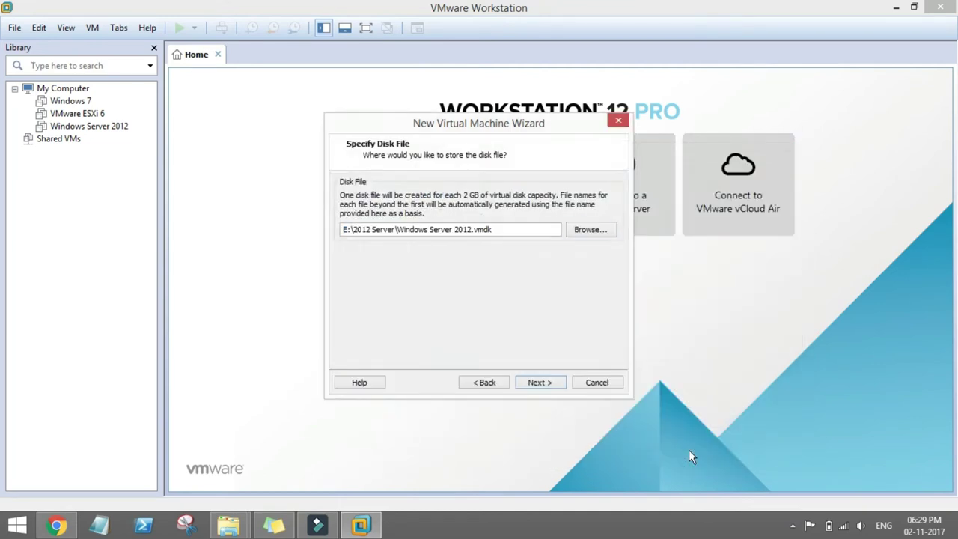
pyautogui.click(542, 383)
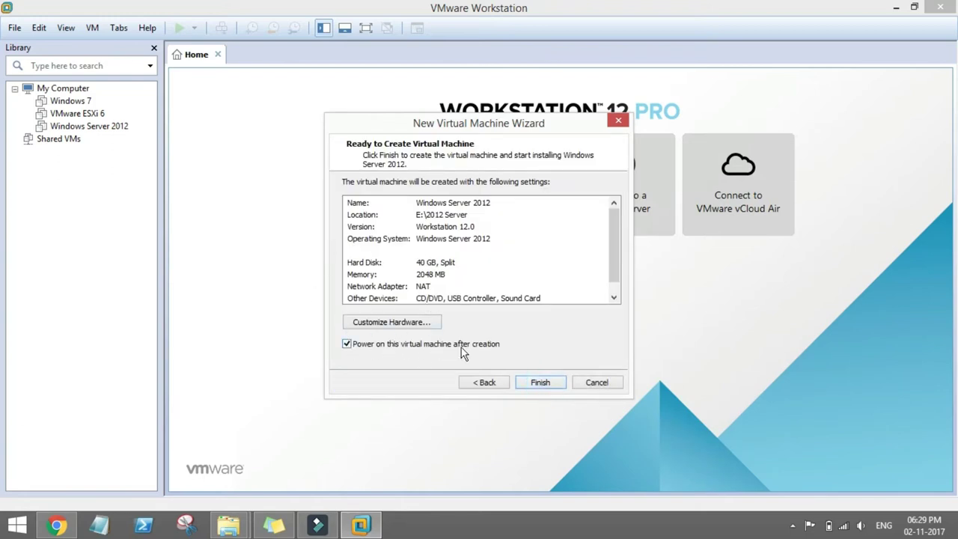
# Finish creating the virtual machine with power-on after creation enabled, and close the installation hint below the guest display.
pyautogui.click(546, 384)
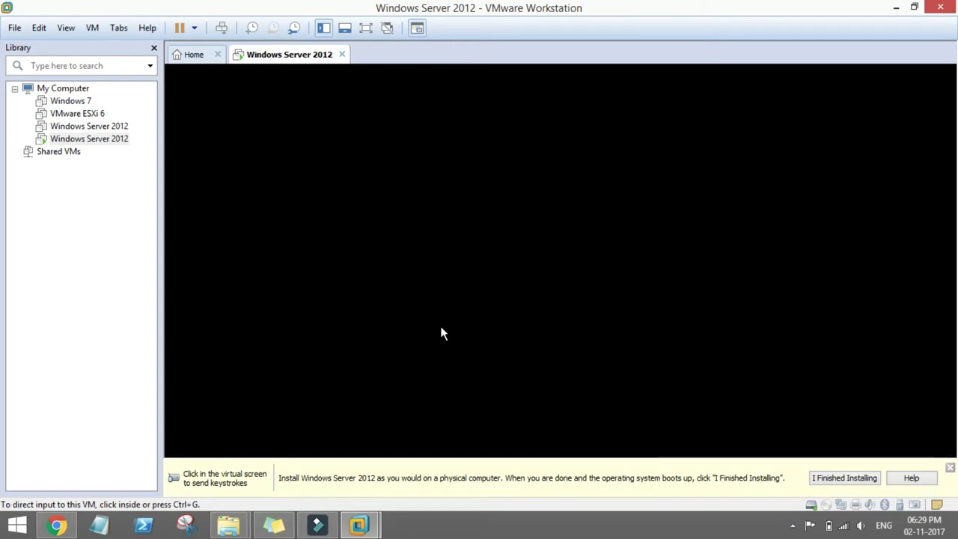
pyautogui.click(949, 468)
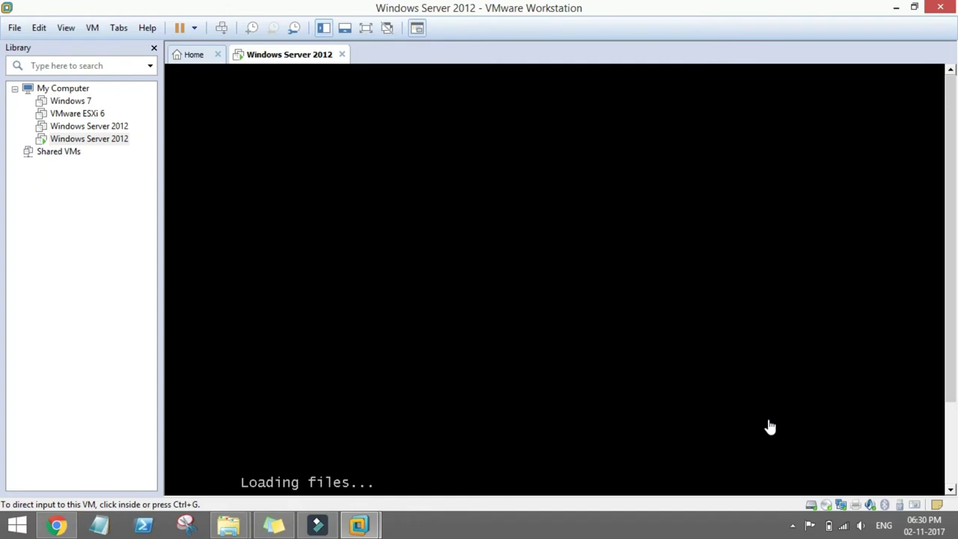
pyautogui.moveTo(952, 258); pyautogui.dragTo(951, 302)
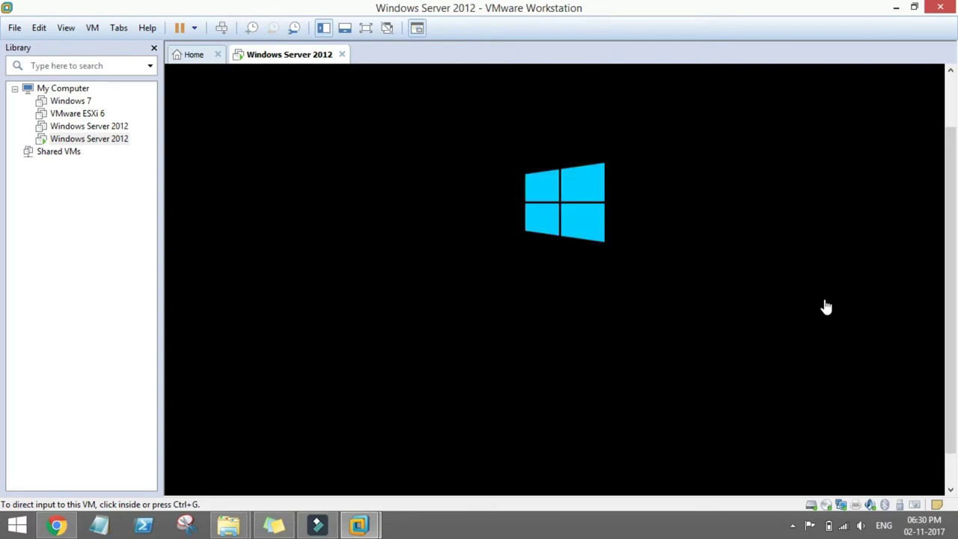
pyautogui.click(364, 30)
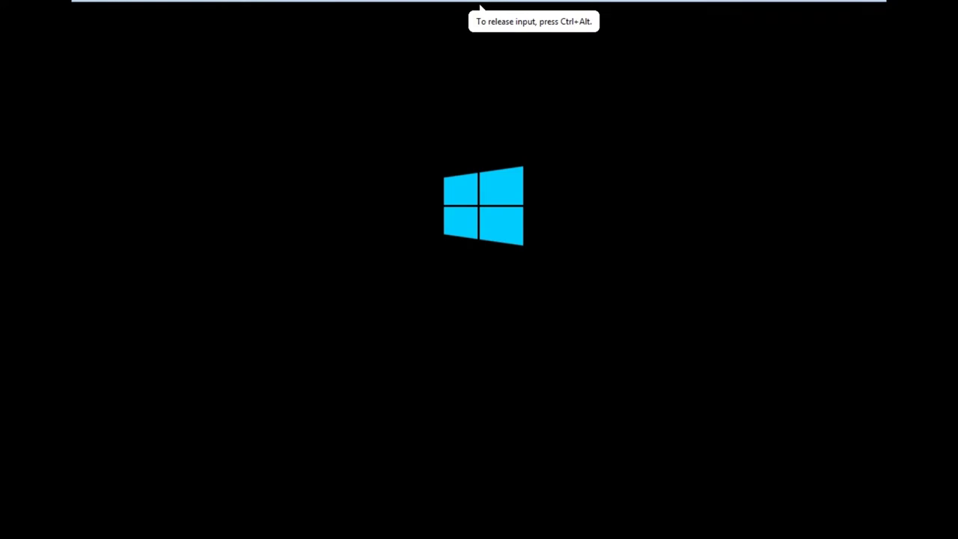
pyautogui.hotkey('ctrl', 'alt')
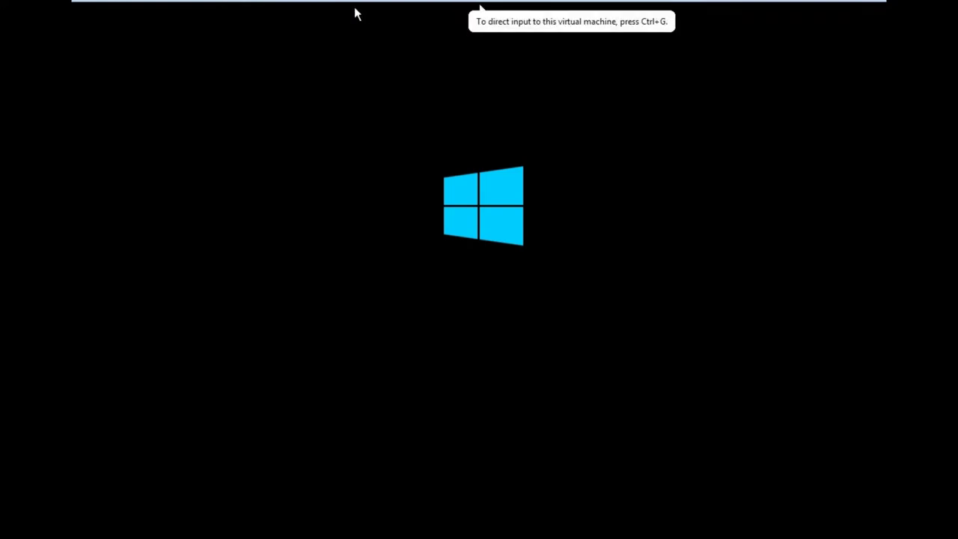
pyautogui.moveTo(355, 7)
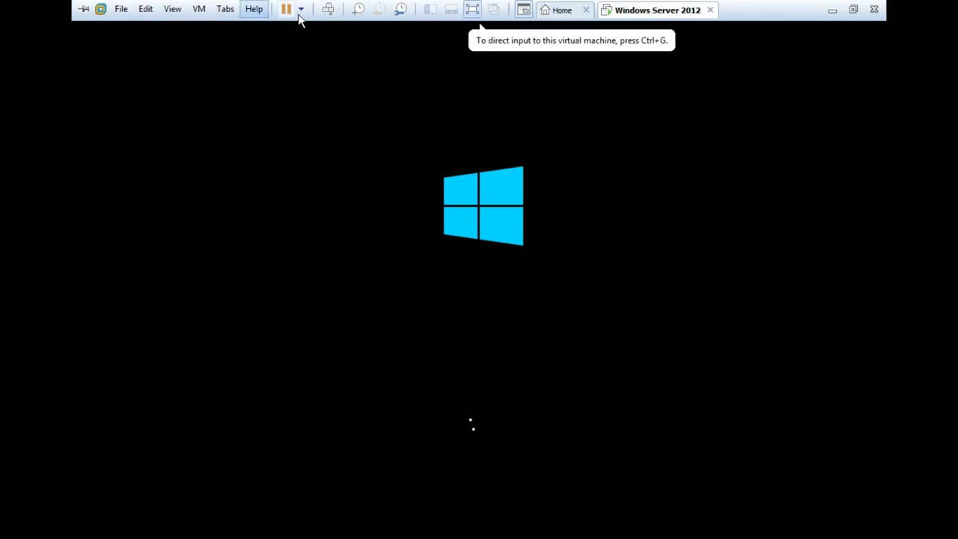
pyautogui.click(472, 12)
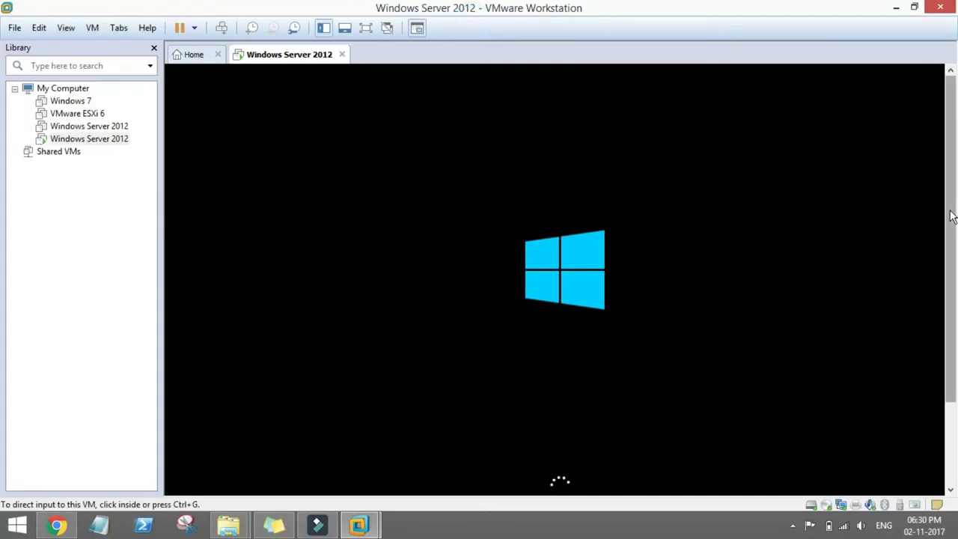
# Set the Windows Setup time and currency format to English (India), keep the install language English (United States), and continue.
pyautogui.moveTo(952, 207); pyautogui.dragTo(956, 281)
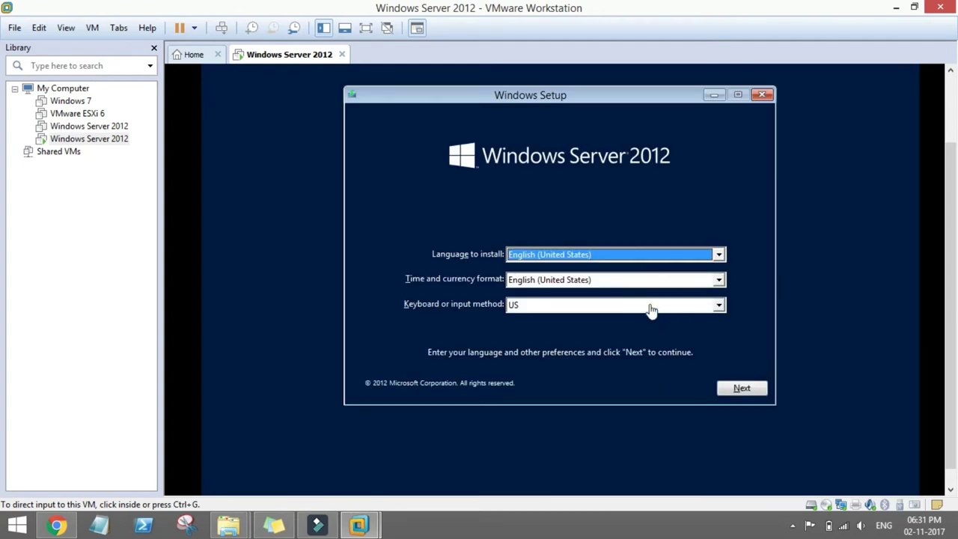
pyautogui.click(638, 281)
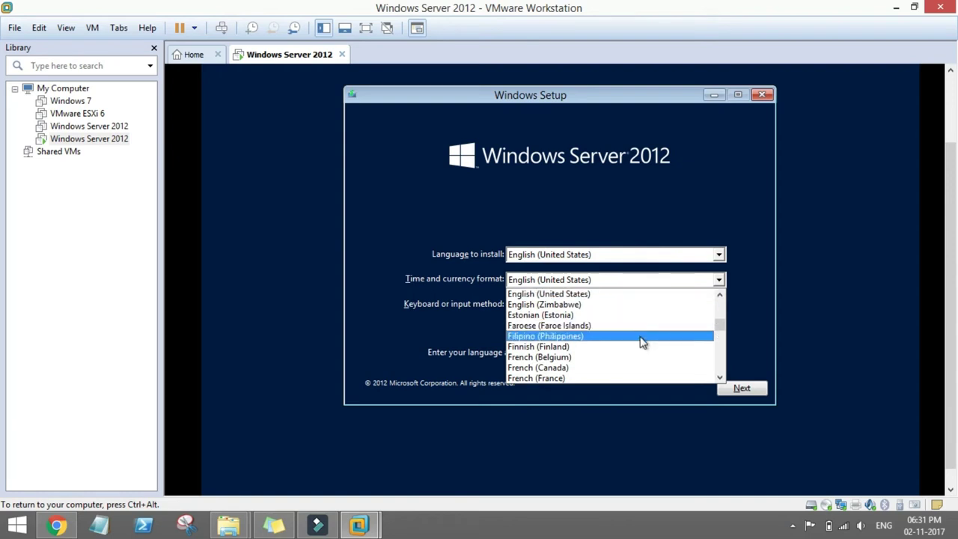
pyautogui.scroll(2, 638, 340)
pyautogui.scroll(2, 567, 334)
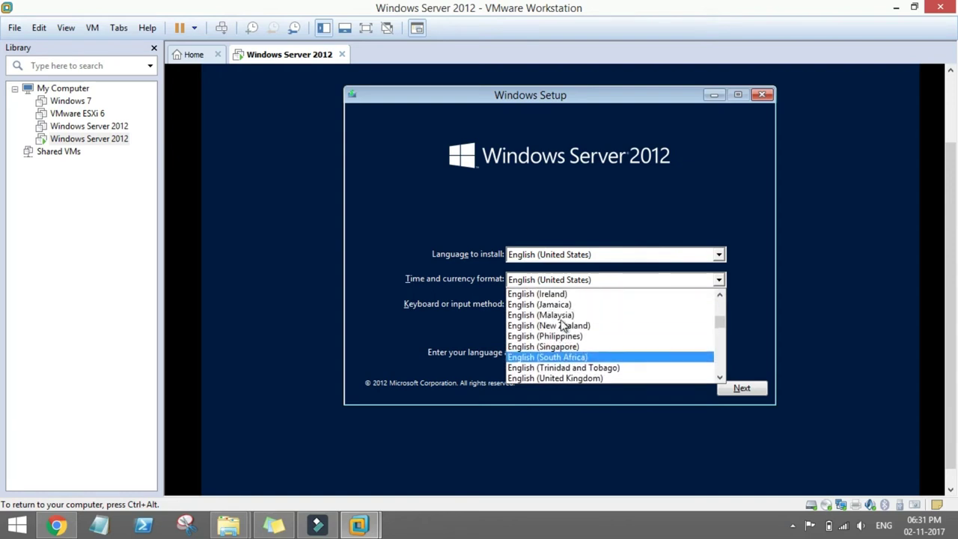
pyautogui.click(562, 318)
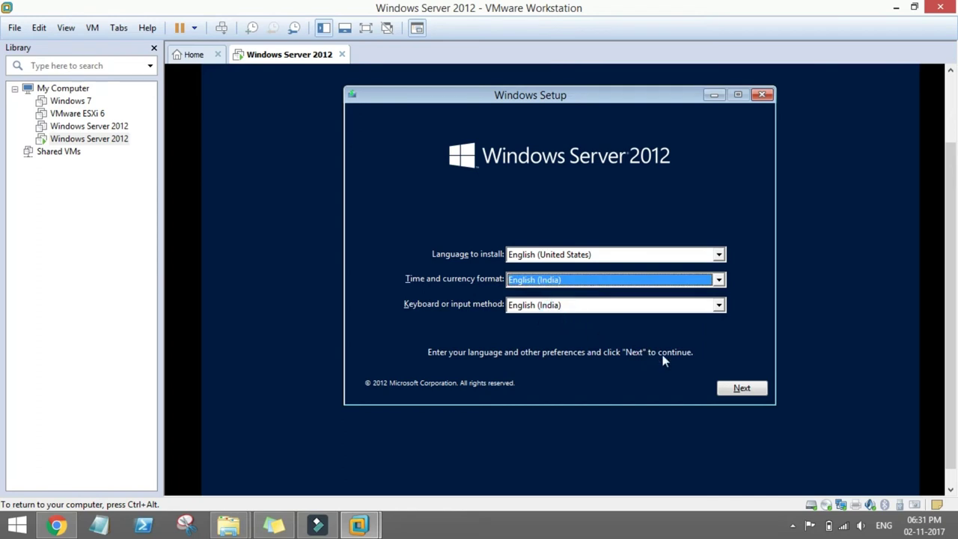
pyautogui.click(745, 395)
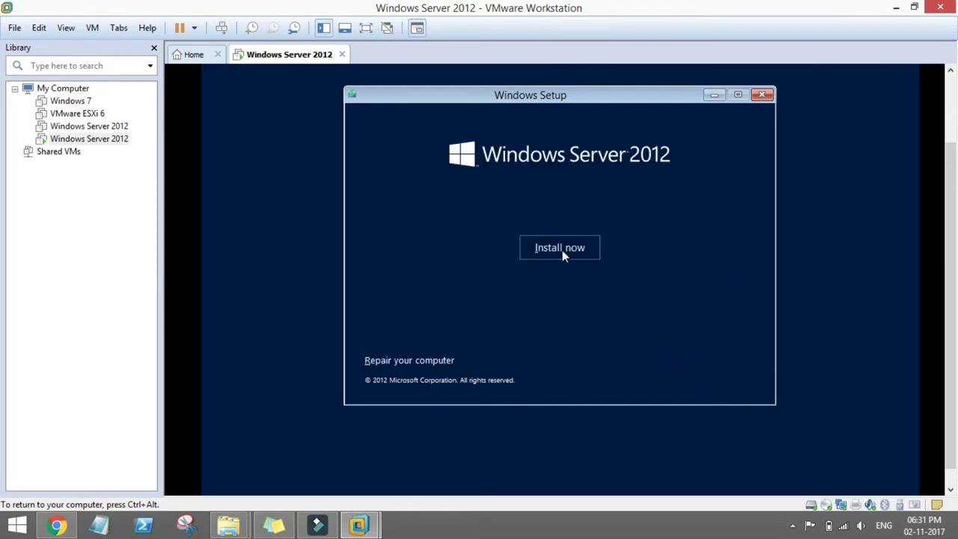
# Start the Windows Server 2012 installation and release the cursor from the virtual machine.
pyautogui.click(562, 250)
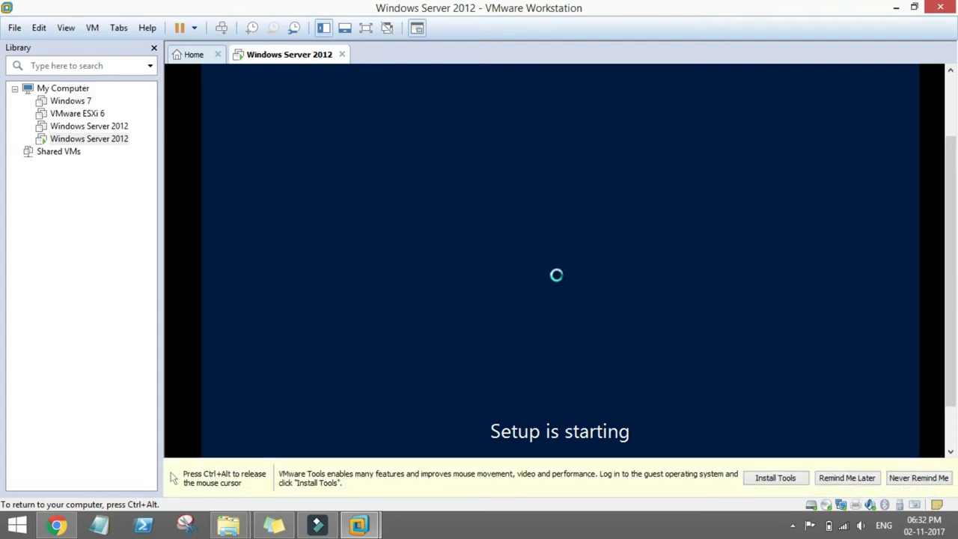
pyautogui.hotkey('ctrl', 'alt')
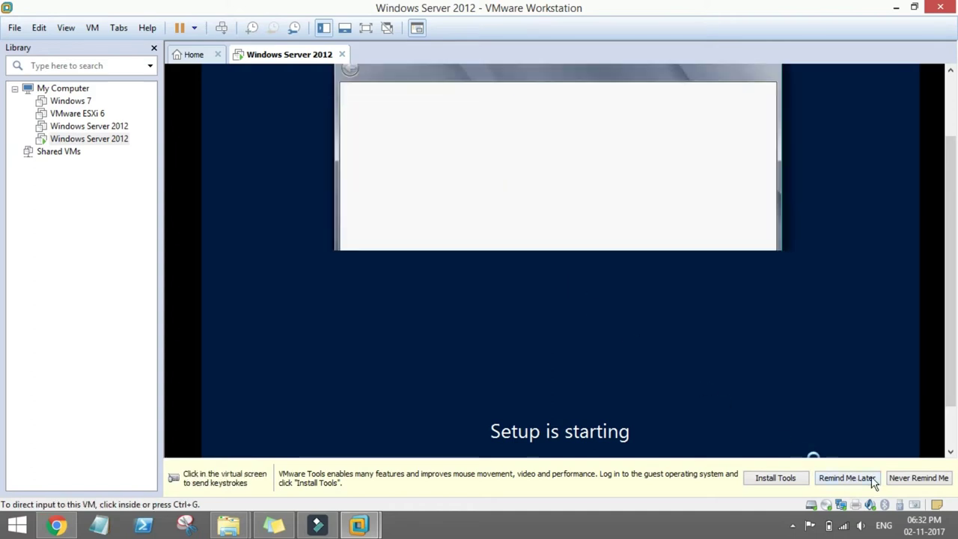
# Postpone the VMware Tools reminder and choose Windows Server 2012 Datacenter Evaluation (Server with a GUI) as the operating system to install.
pyautogui.click(868, 478)
pyautogui.click(706, 366)
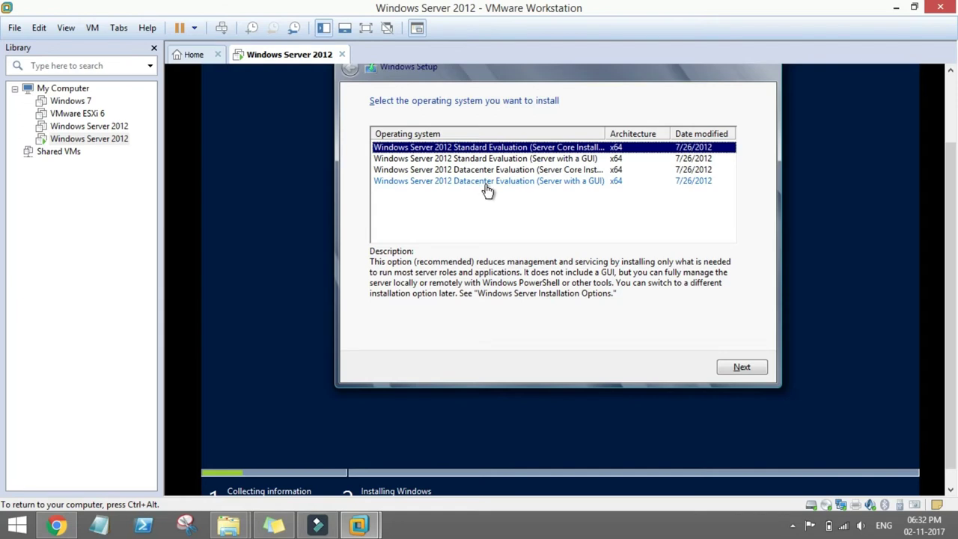
pyautogui.click(523, 182)
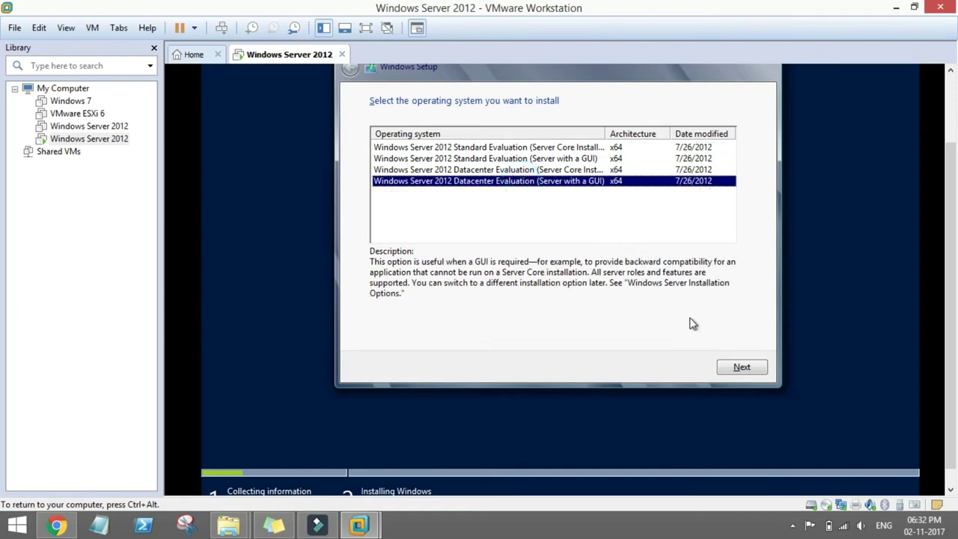
pyautogui.click(729, 373)
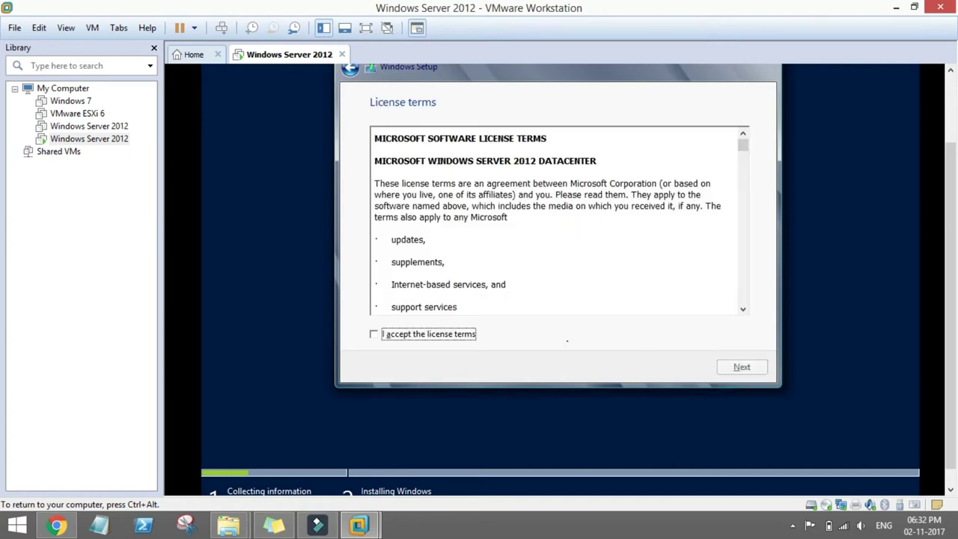
# Accept the license terms and start a custom Windows-only installation on the Drive 0 unallocated space.
pyautogui.click(403, 339)
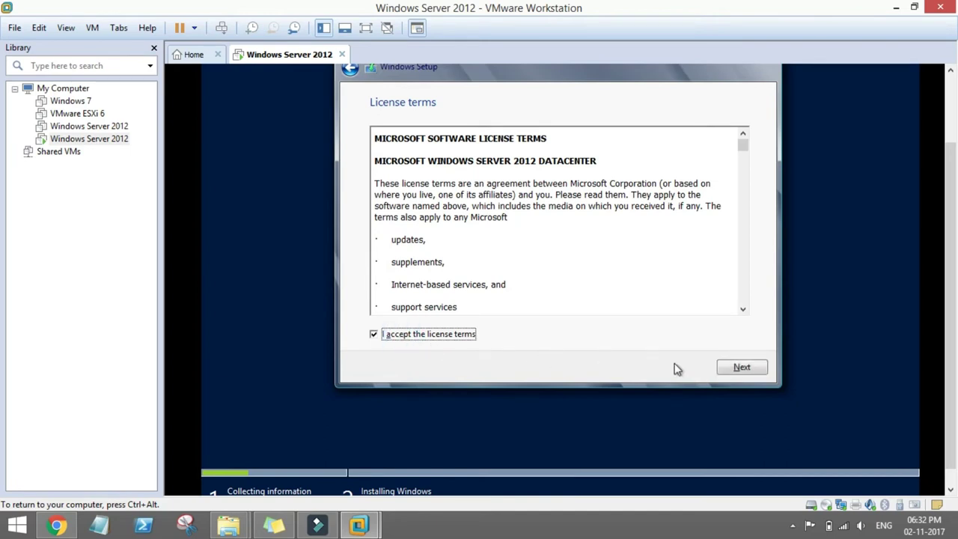
pyautogui.click(726, 370)
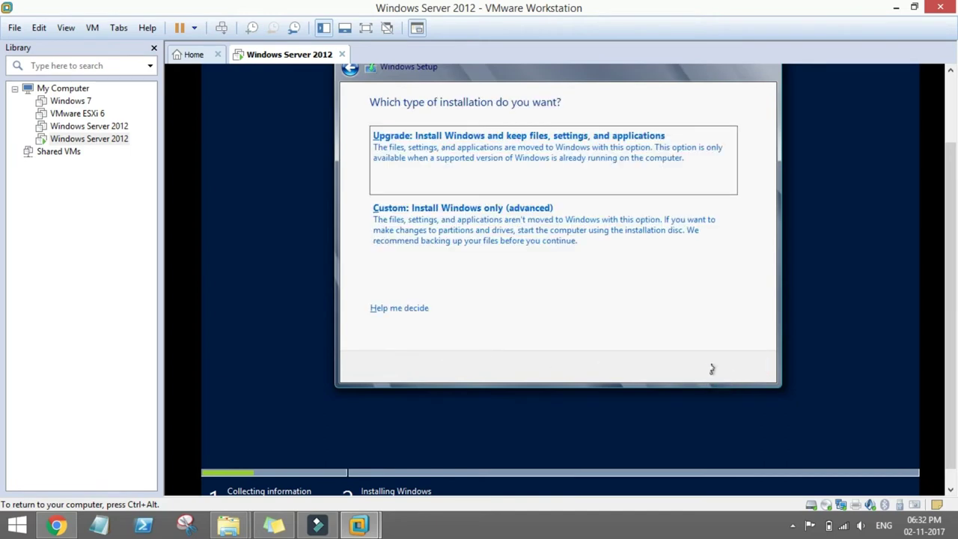
pyautogui.click(564, 244)
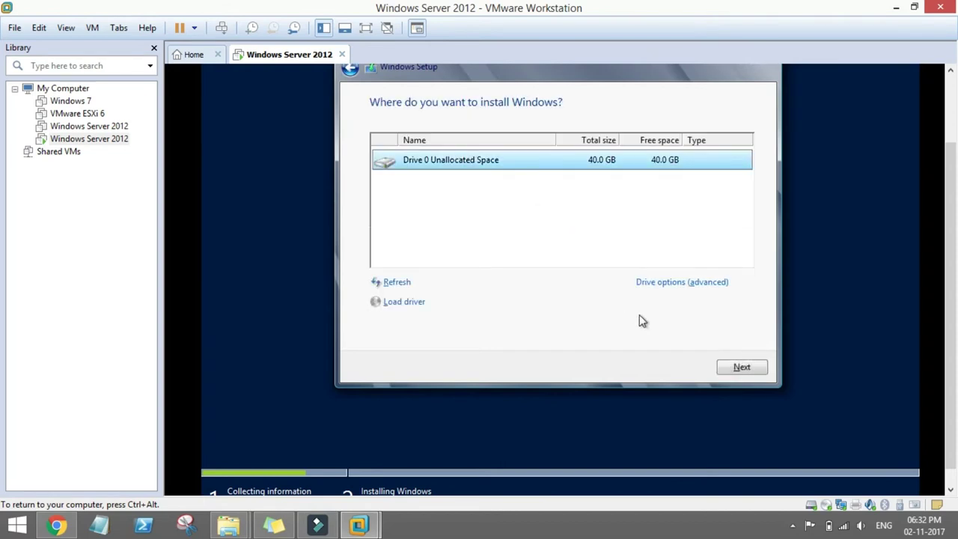
pyautogui.click(728, 367)
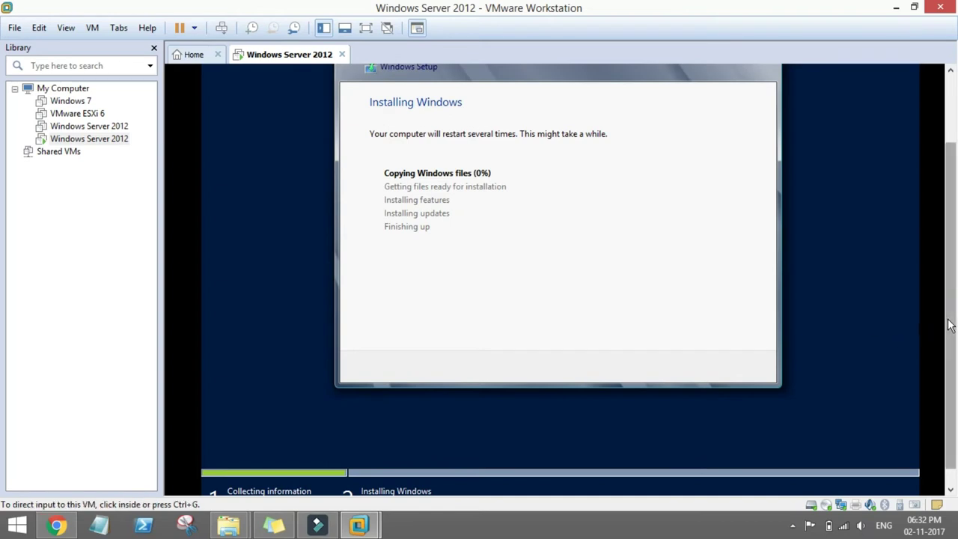
pyautogui.scroll(2, 952, 311)
pyautogui.click(764, 312)
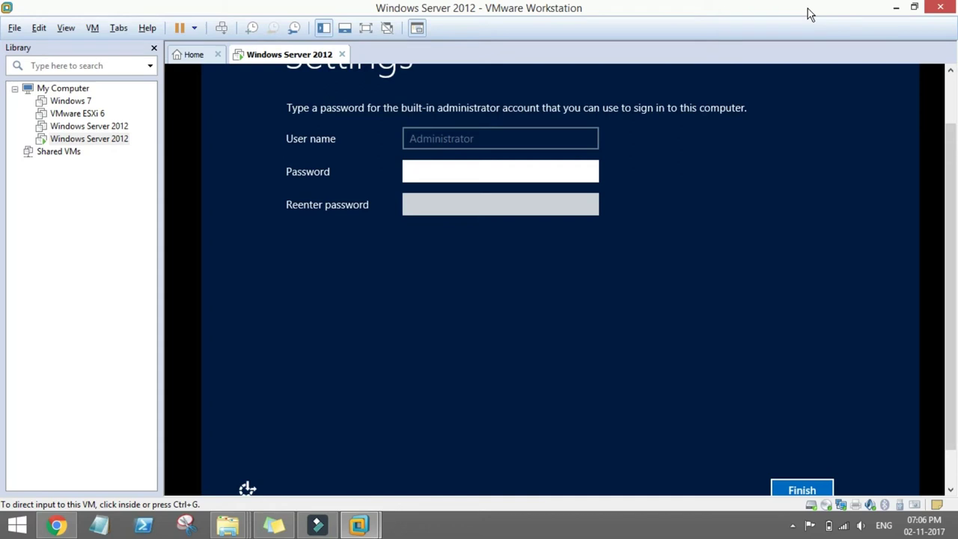
# Show the guest in full screen, enter and confirm the built-in administrator account's password, and finish the settings.
pyautogui.click(366, 30)
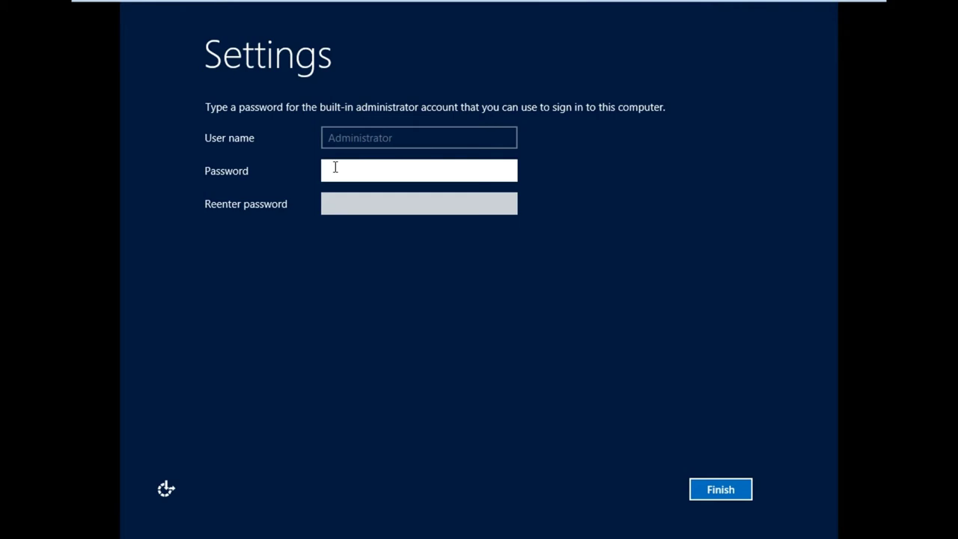
pyautogui.write('********')
pyautogui.click(387, 202)
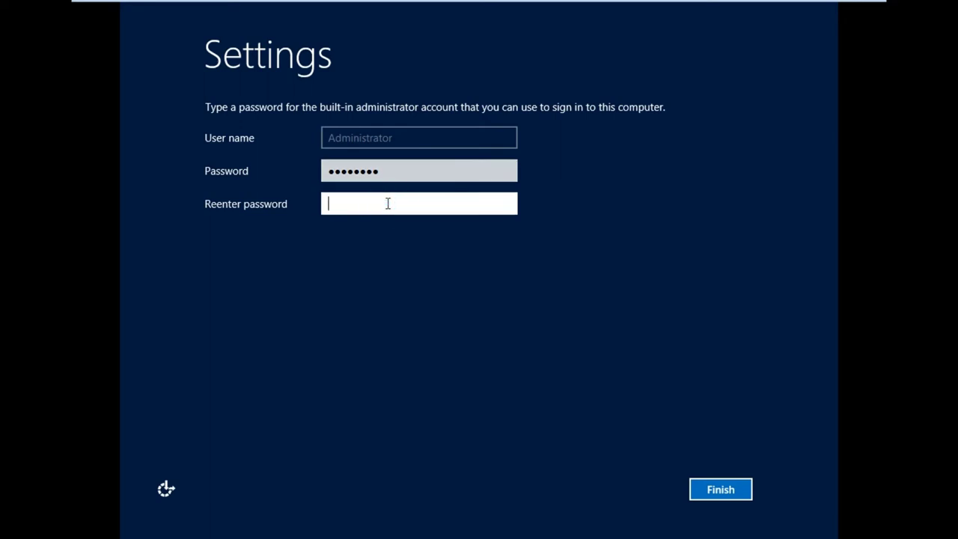
pyautogui.write('********')
pyautogui.click(724, 498)
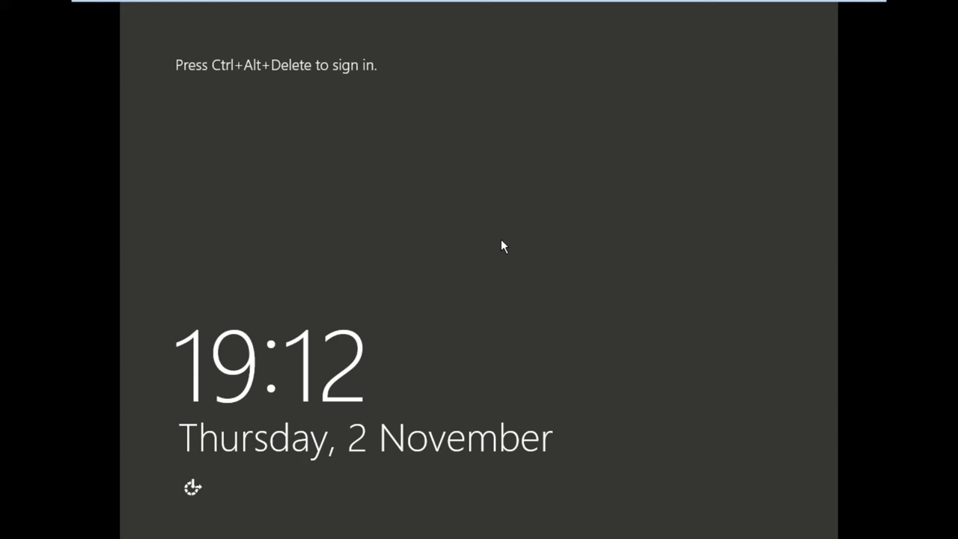
# Unlock the sign-in screen and sign in as Administrator with the account password.
pyautogui.hotkey('ctrl', 'alt', 'Delete')
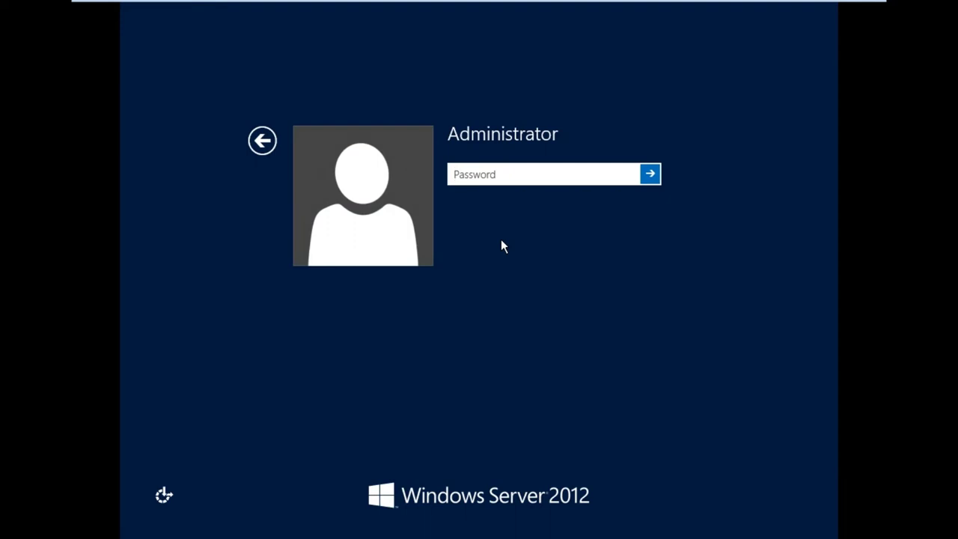
pyautogui.write('••••••••')
pyautogui.press('Return')
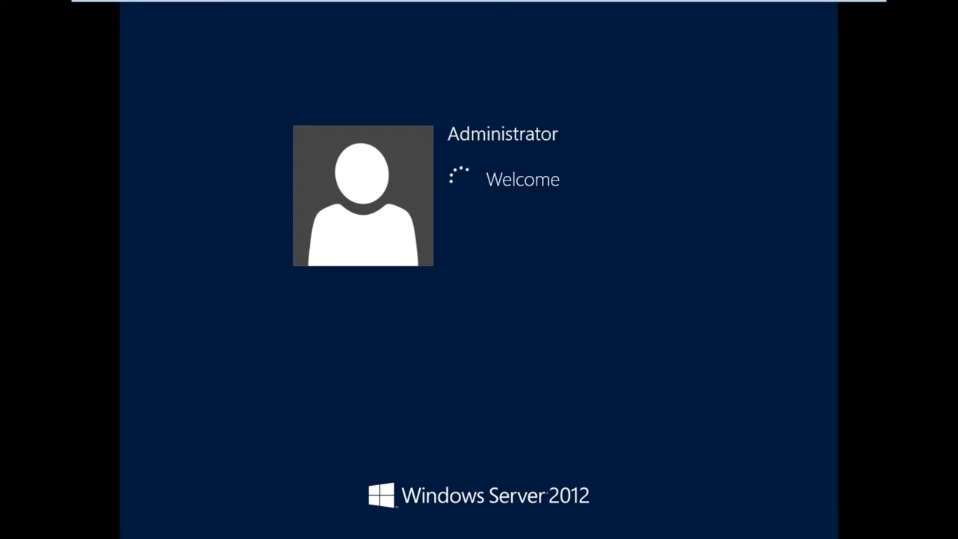
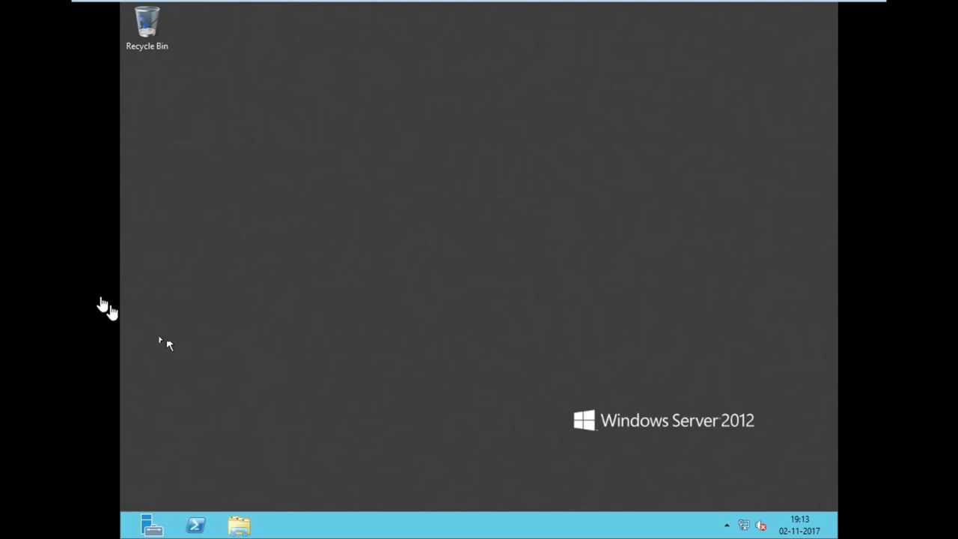
# Open Computer in the guest's file explorer and check the capacity of Local Disk (C:) in its properties.
pyautogui.click(105, 300)
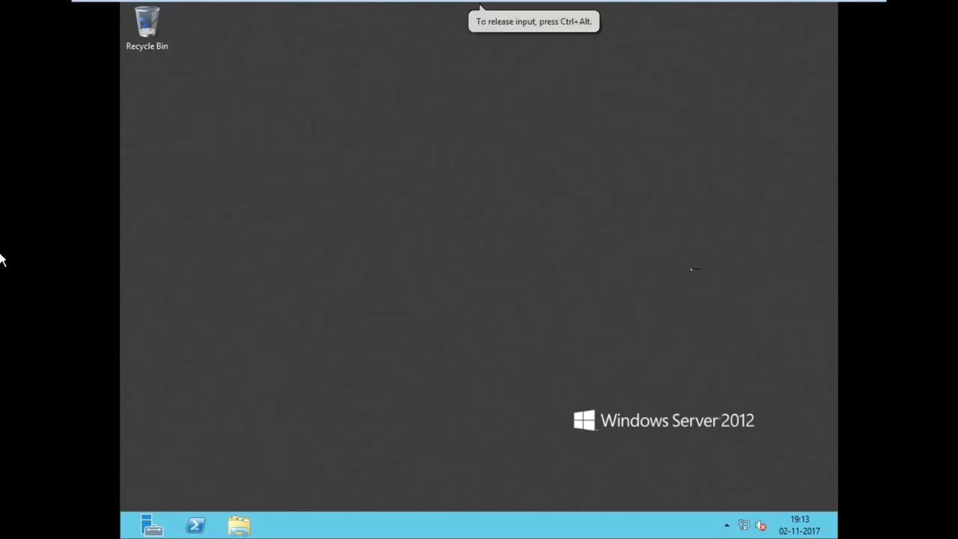
pyautogui.click(834, 287)
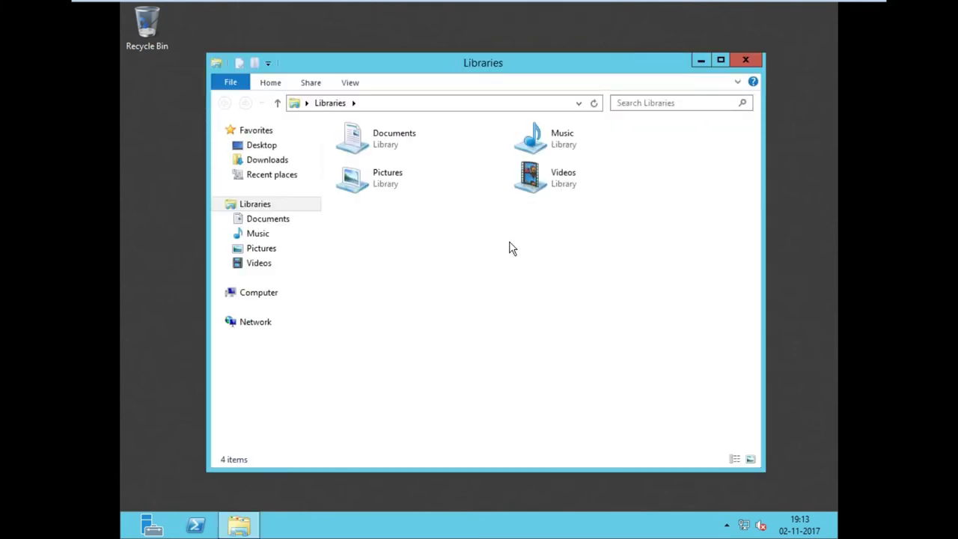
pyautogui.click(255, 290)
pyautogui.click(260, 299)
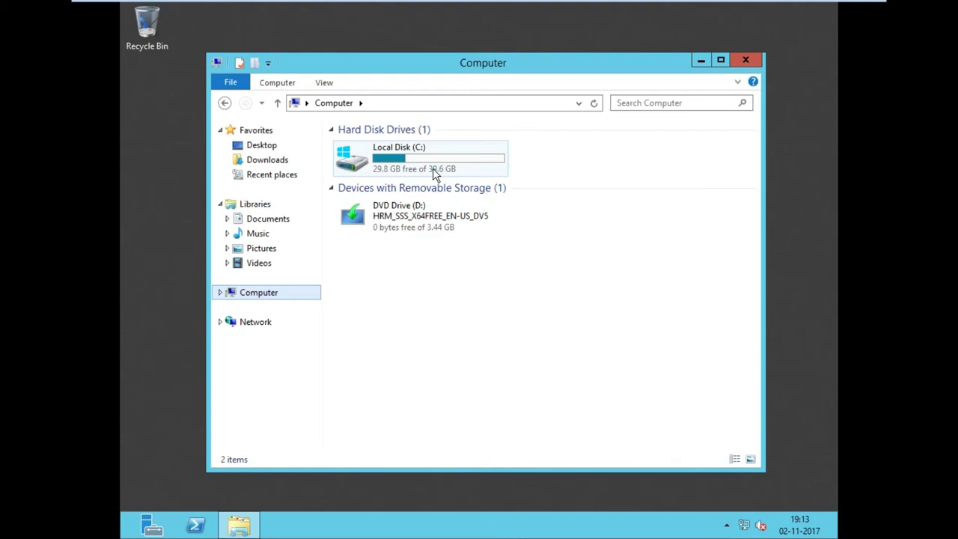
pyautogui.rightClick(434, 172)
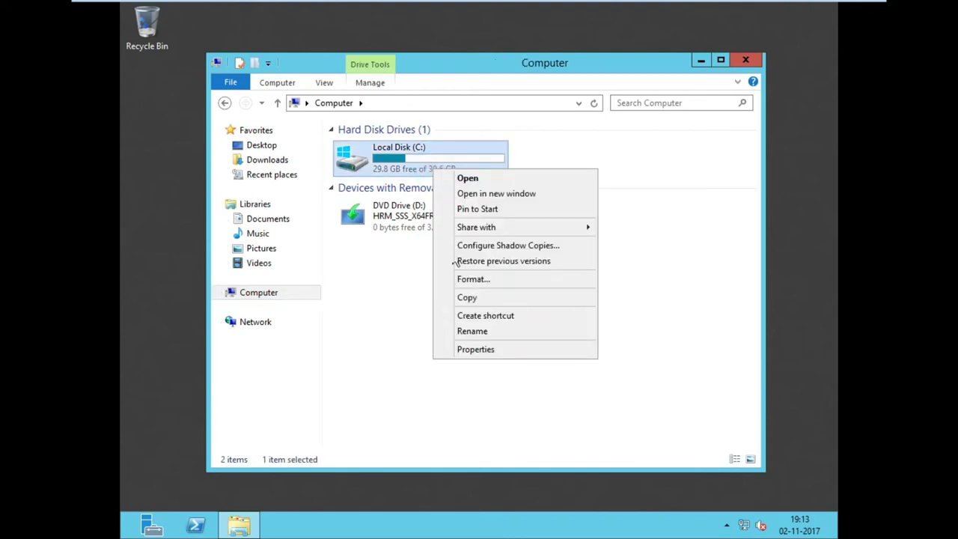
pyautogui.click(472, 356)
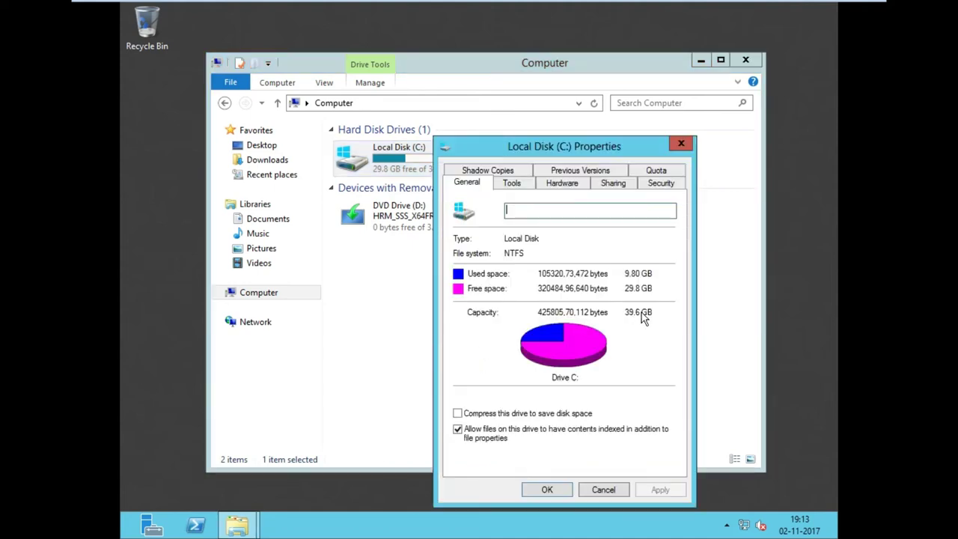
pyautogui.click(680, 146)
# Eject the Windows installation disc from DVD Drive (D:) and leave the full-screen view.
pyautogui.rightClick(407, 206)
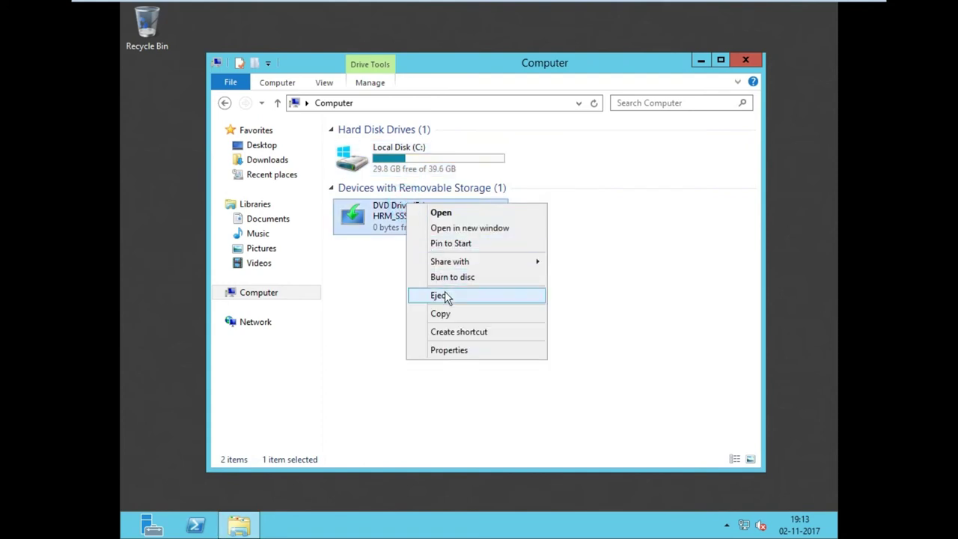
pyautogui.click(442, 296)
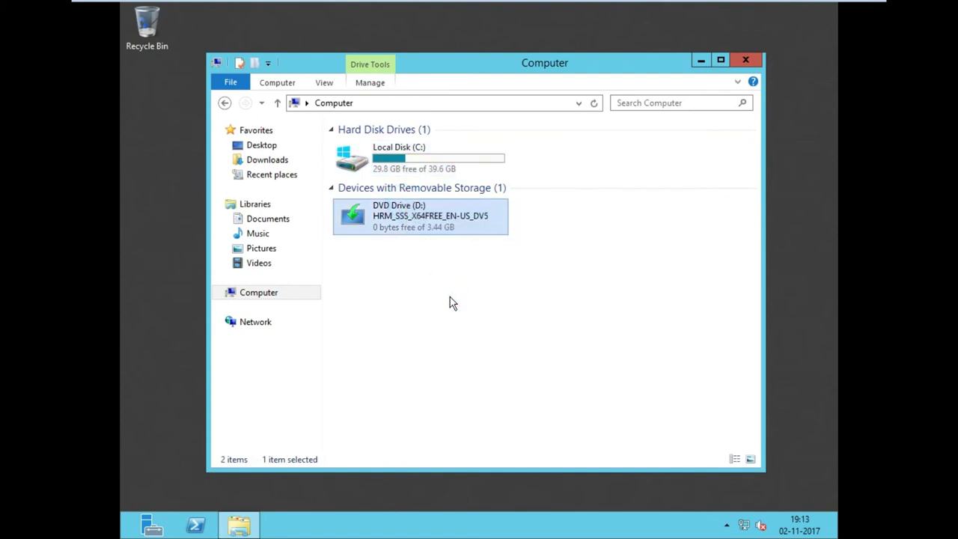
pyautogui.moveTo(436, 9)
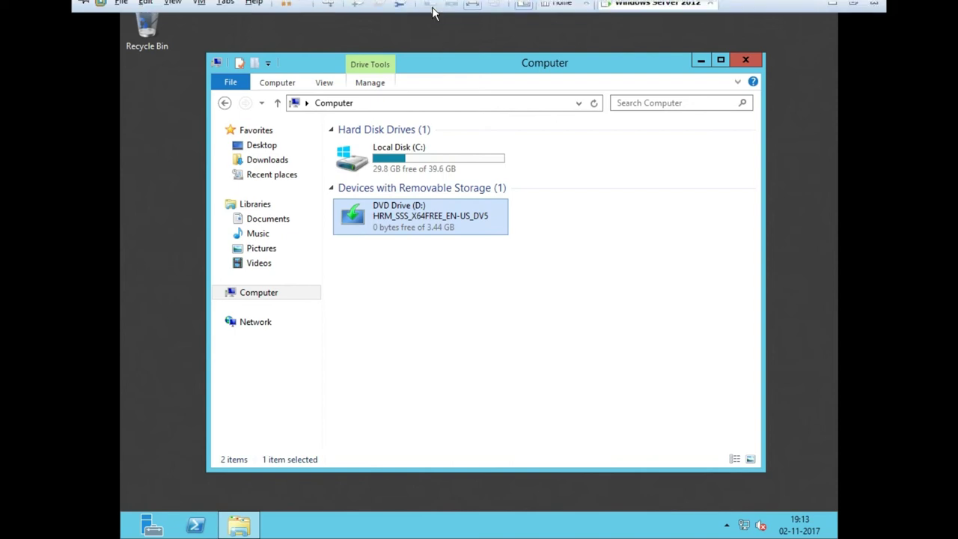
pyautogui.click(474, 10)
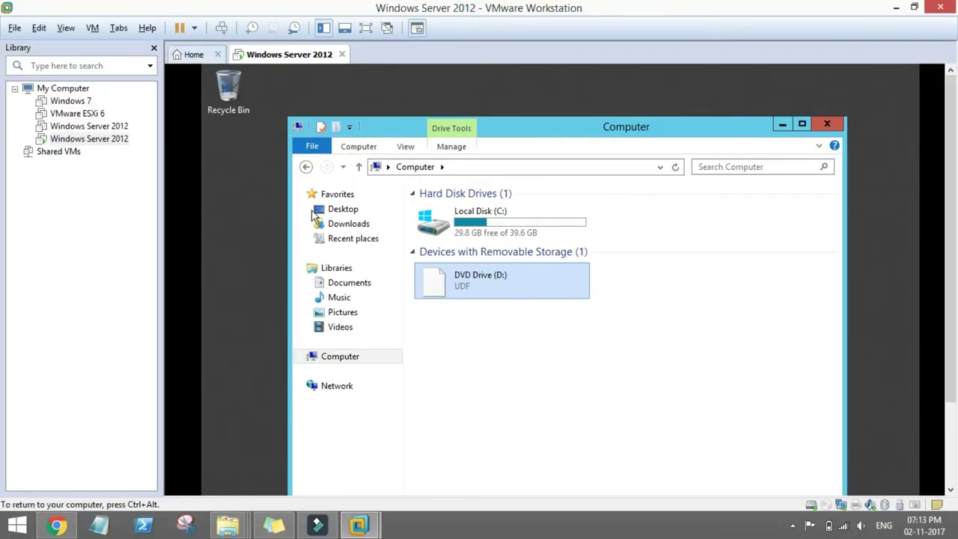
# Mount the VMware Tools installer in the running Windows Server 2012 virtual machine and refresh the guest's Computer window.
pyautogui.rightClick(122, 140)
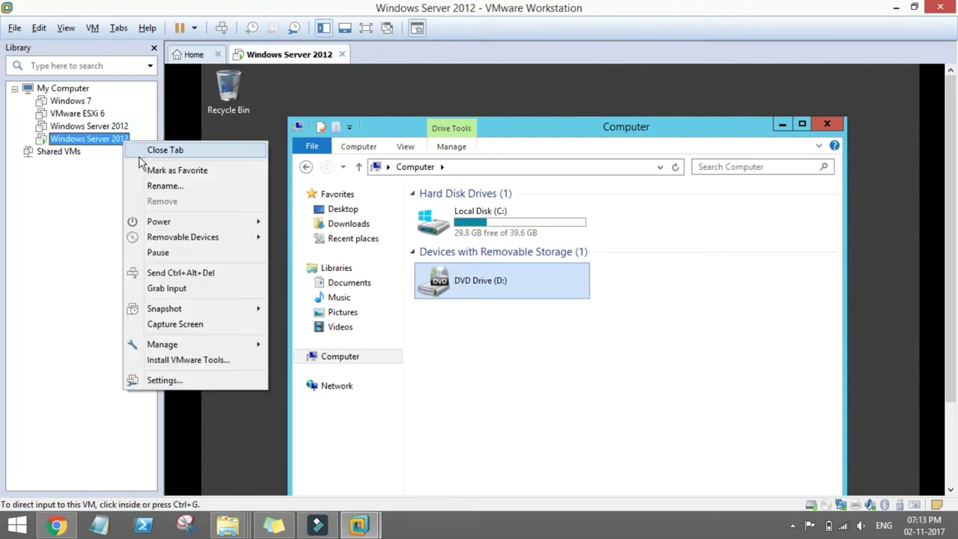
pyautogui.moveTo(211, 223)
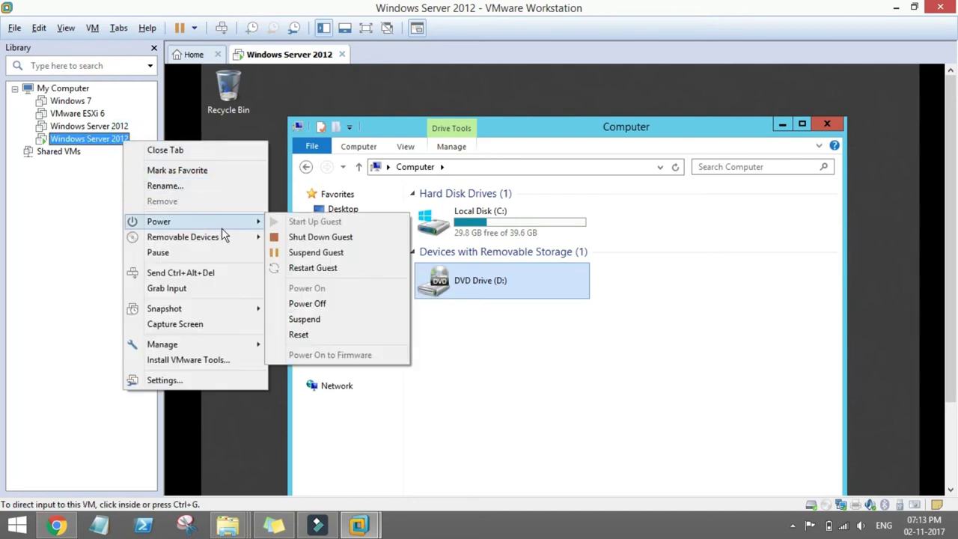
pyautogui.click(238, 363)
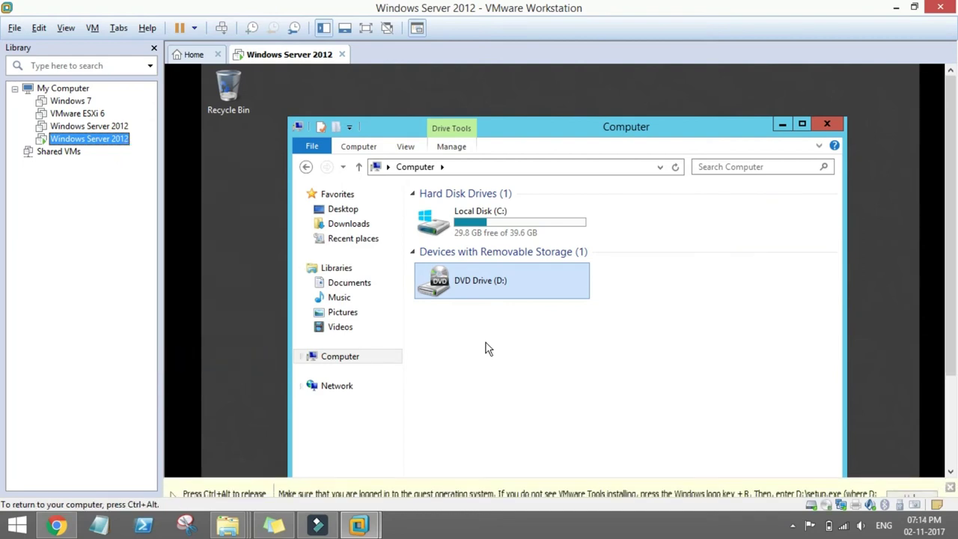
pyautogui.click(583, 371)
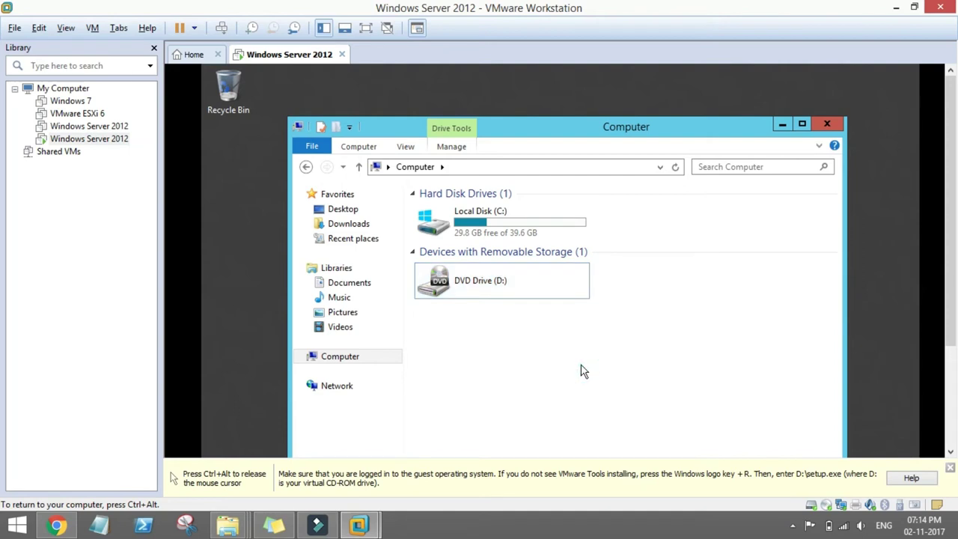
pyautogui.rightClick(583, 372)
pyautogui.click(610, 423)
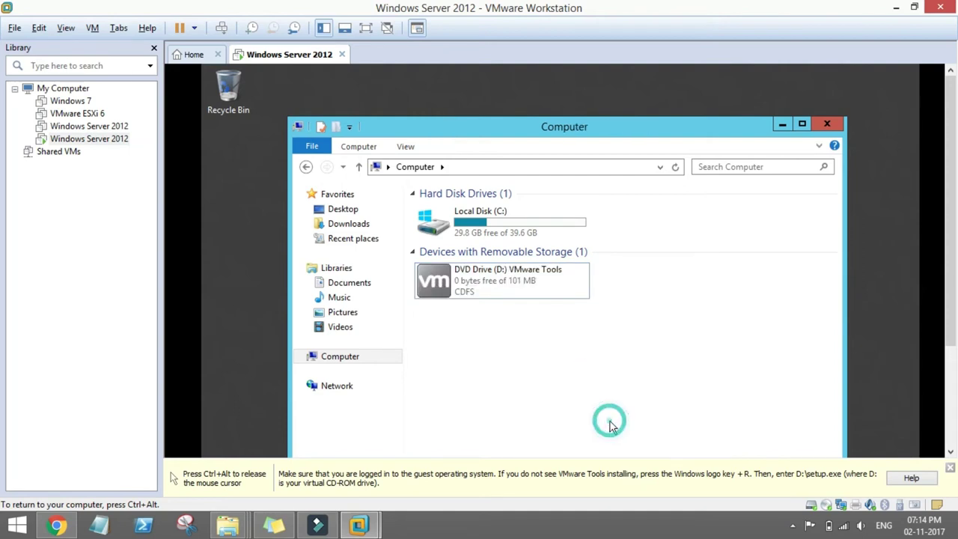
# Launch VMware Tools setup from DVD Drive (D:) and bring its installer window into view.
pyautogui.click(525, 287)
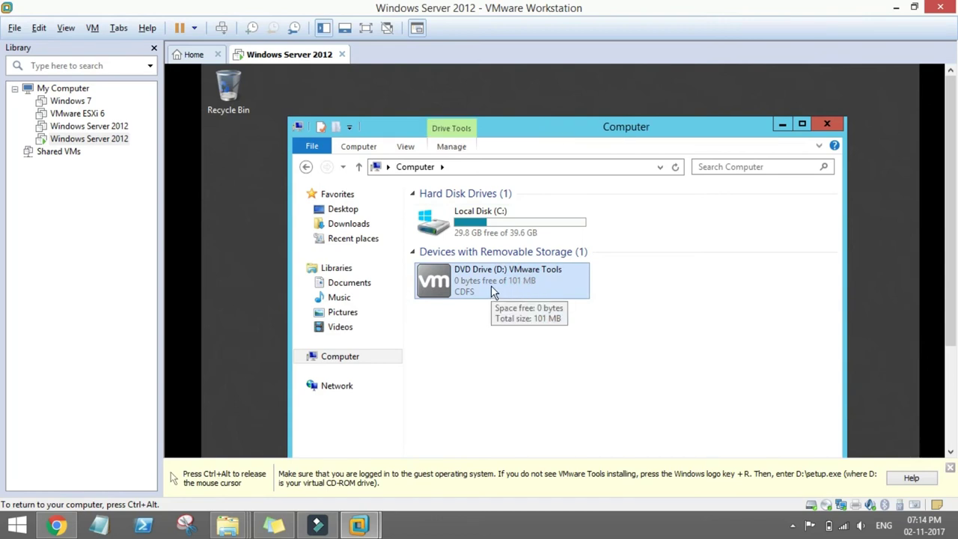
pyautogui.doubleClick(492, 287)
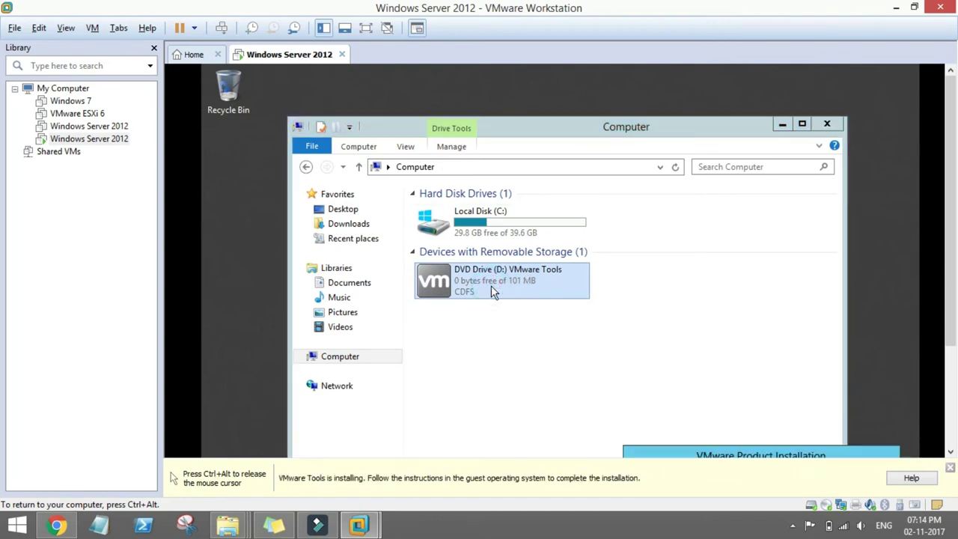
pyautogui.hotkey('ctrl', 'alt')
pyautogui.scroll(-3, 954, 329)
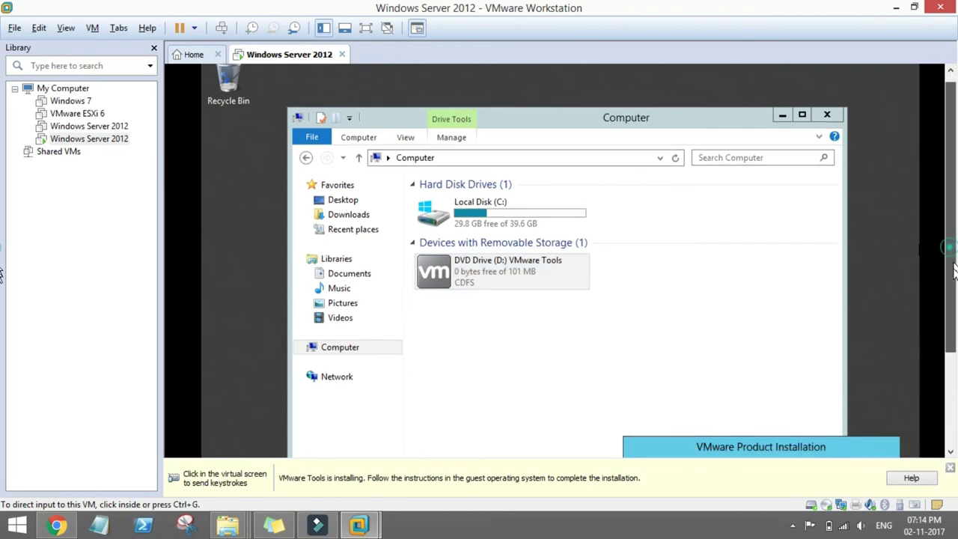
pyautogui.click(770, 342)
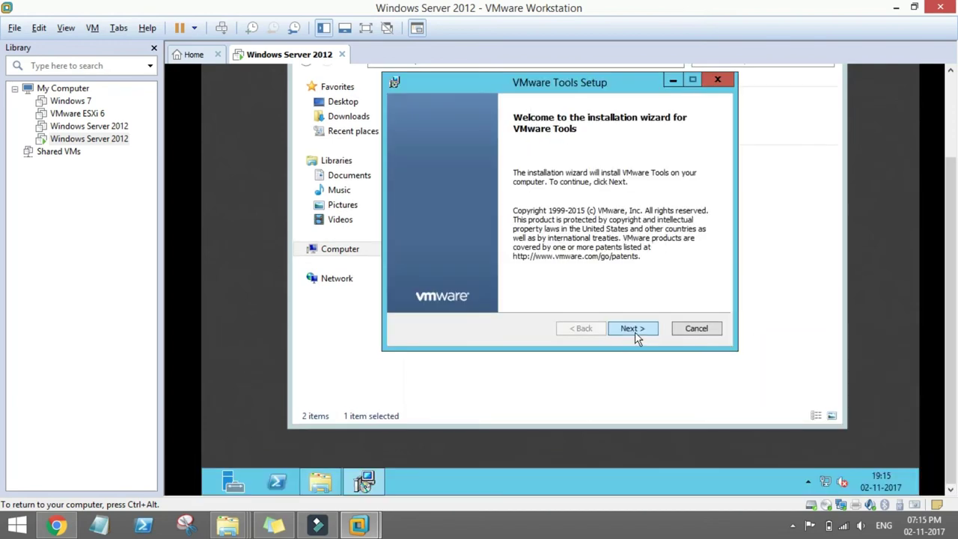
# Install VMware Tools with the Typical setup type and show the guest in full screen.
pyautogui.click(633, 330)
pyautogui.click(633, 330)
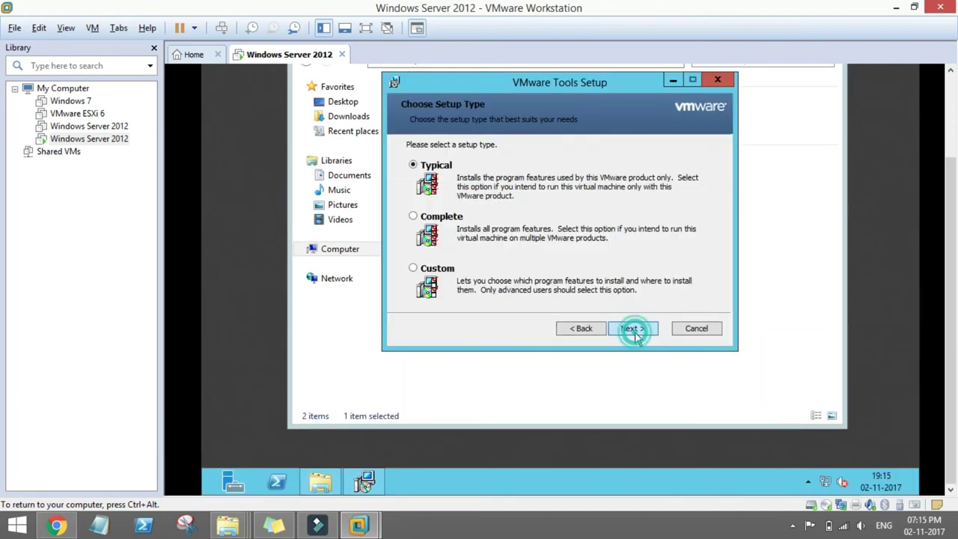
pyautogui.click(633, 330)
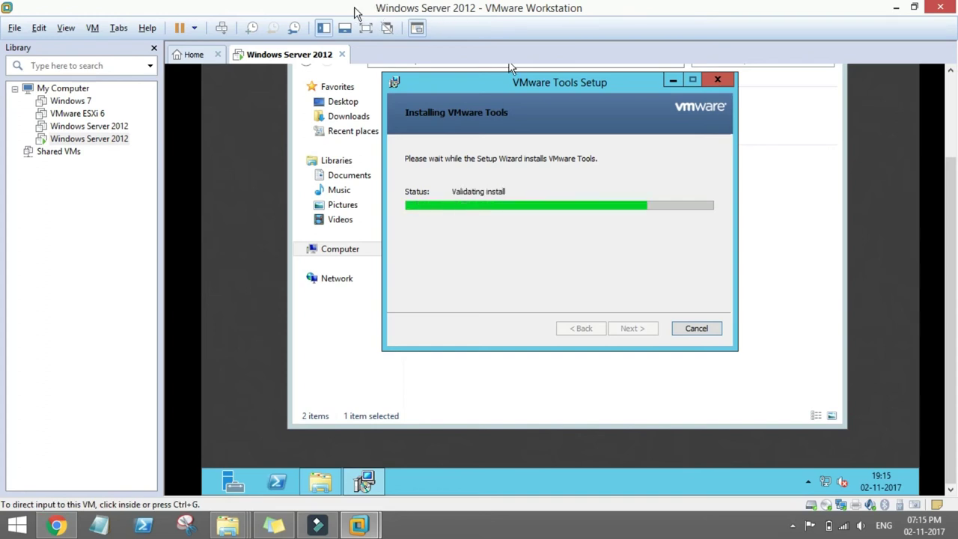
pyautogui.click(364, 28)
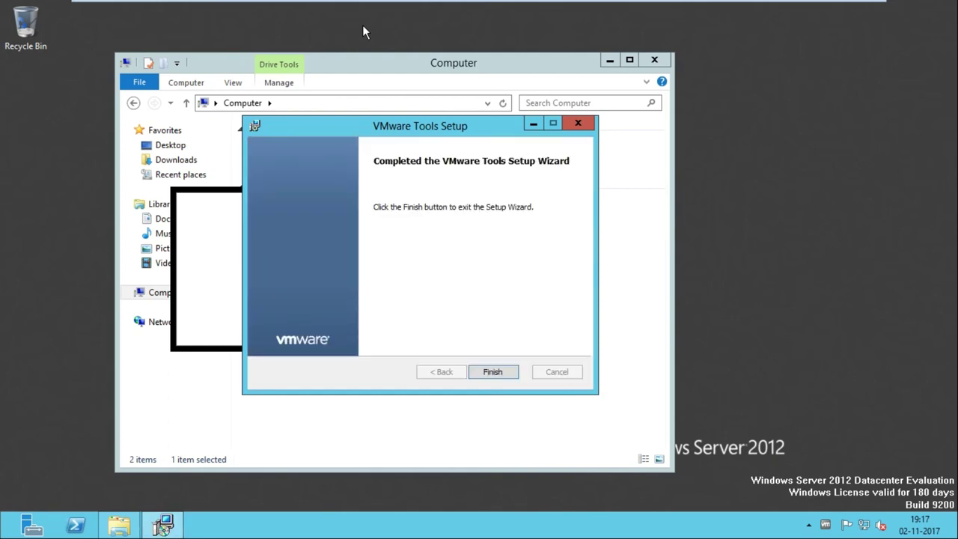
# Finish the VMware Tools Setup Wizard and restart the guest system immediately.
pyautogui.click(491, 375)
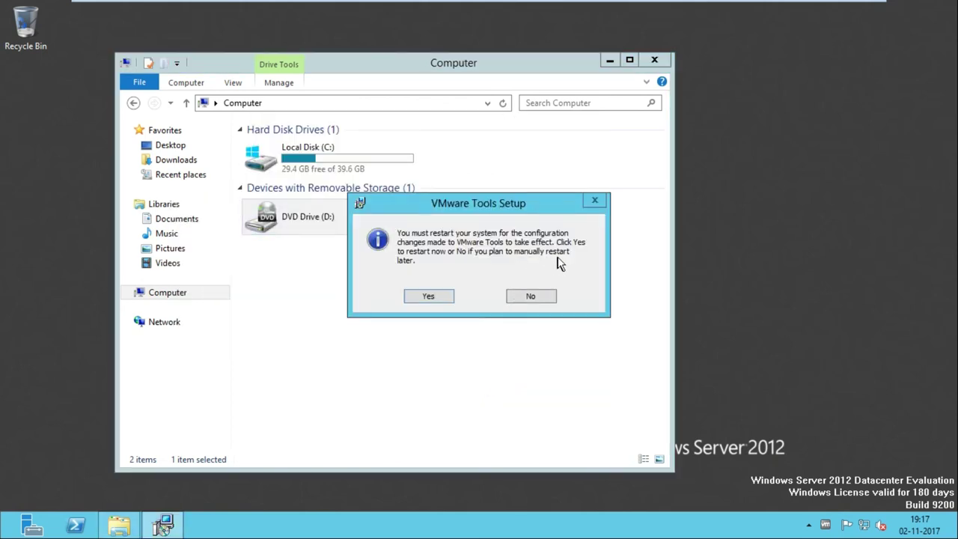
pyautogui.click(428, 298)
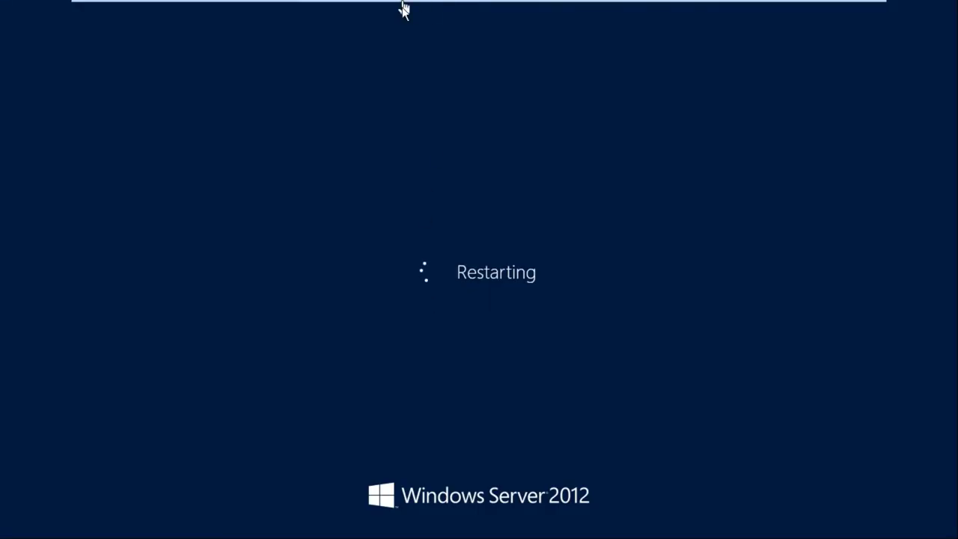
pyautogui.moveTo(402, 6)
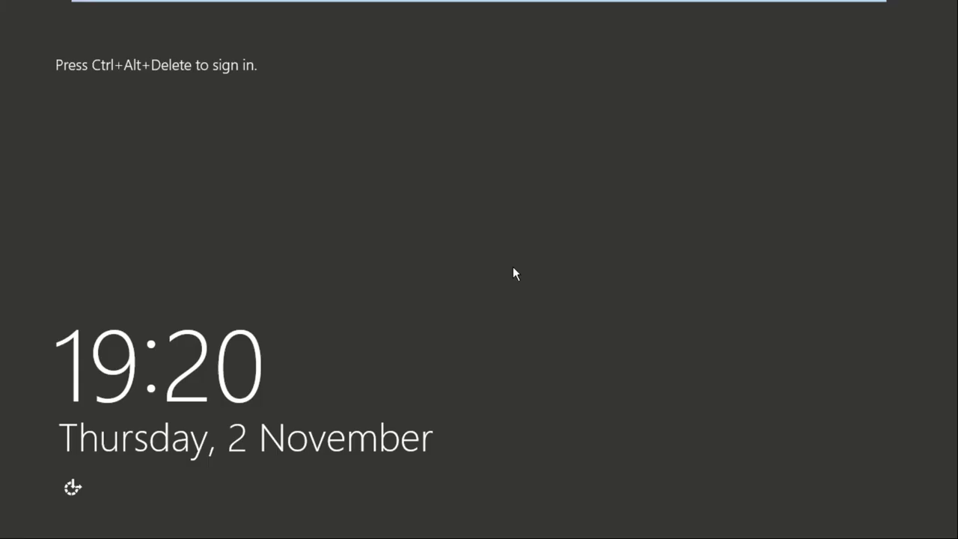
# Sign in to the restarted server as Administrator, clearing the first password entry and entering the account password again.
pyautogui.hotkey('ctrl', 'alt', 'Delete')
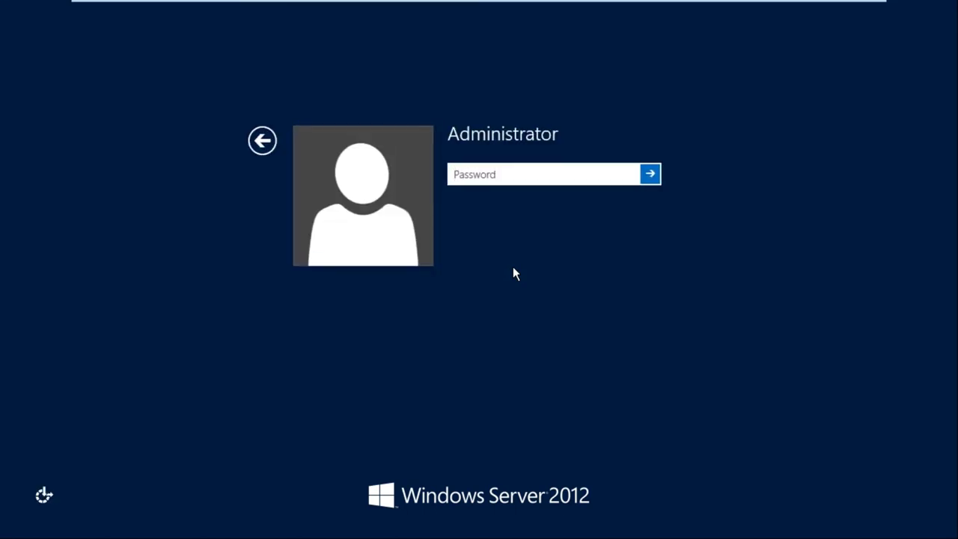
pyautogui.write('•••••')
pyautogui.press('BackSpace')
pyautogui.press('BackSpace')
pyautogui.press('BackSpace')
pyautogui.press('BackSpace')
pyautogui.press('BackSpace')
pyautogui.write('•••••••')
pyautogui.press('Return')
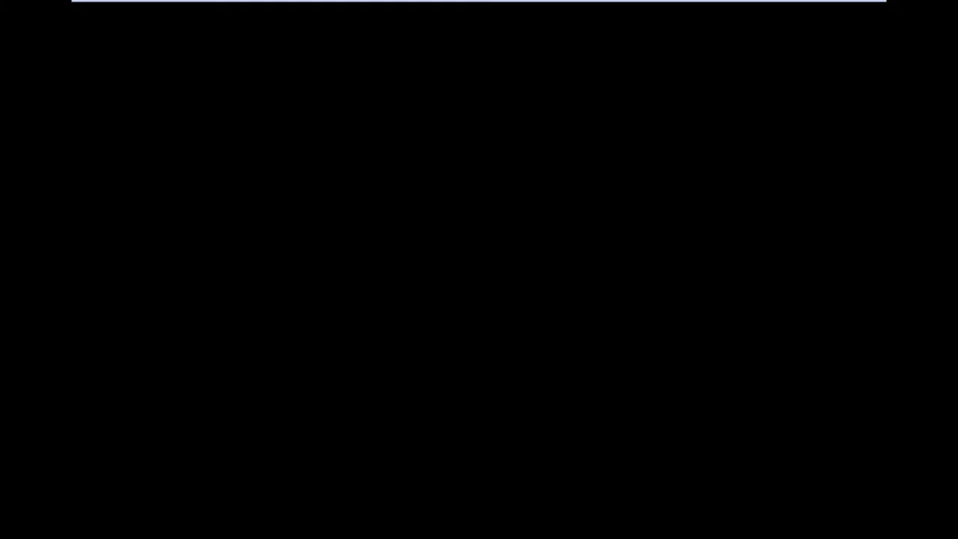